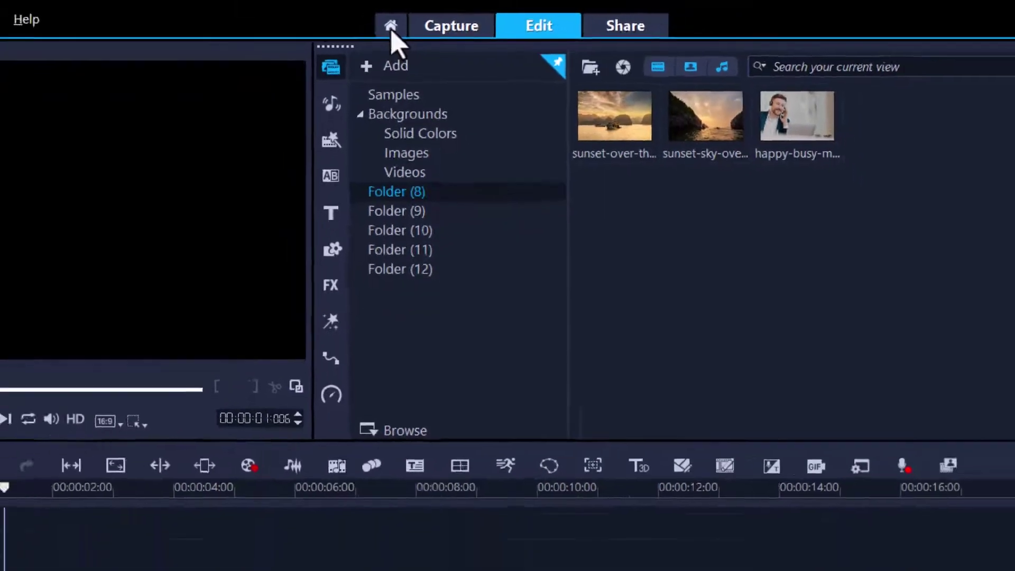
Set Default startup page to Edit on the General tab of Preferences.
click(382, 33)
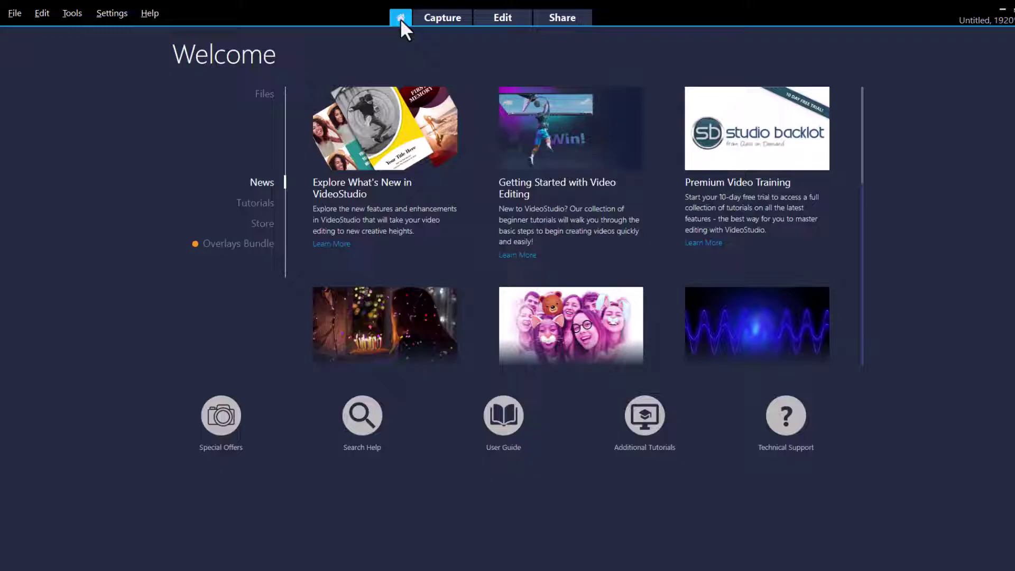
click(504, 18)
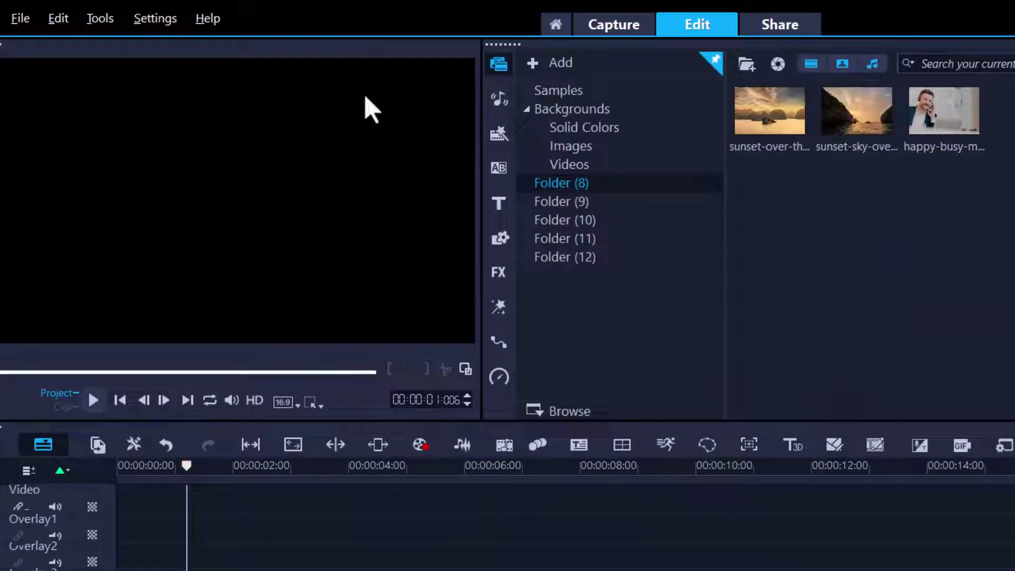
click(144, 24)
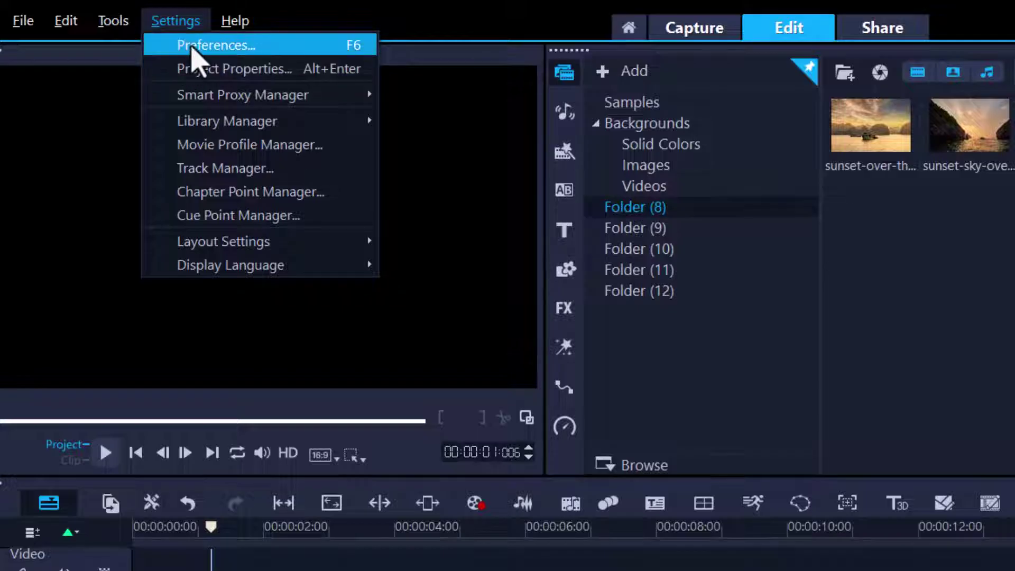
click(193, 47)
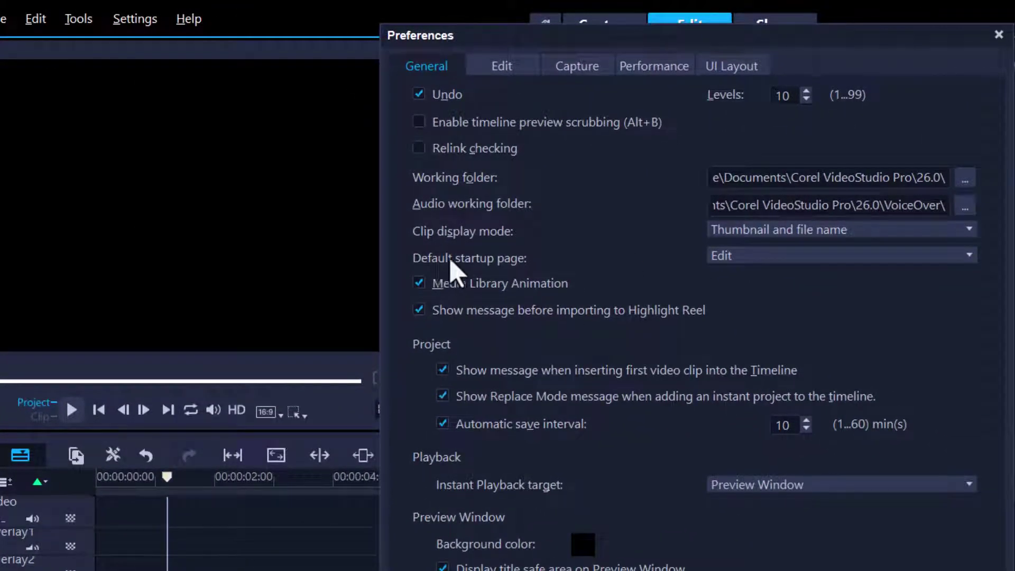
click(728, 257)
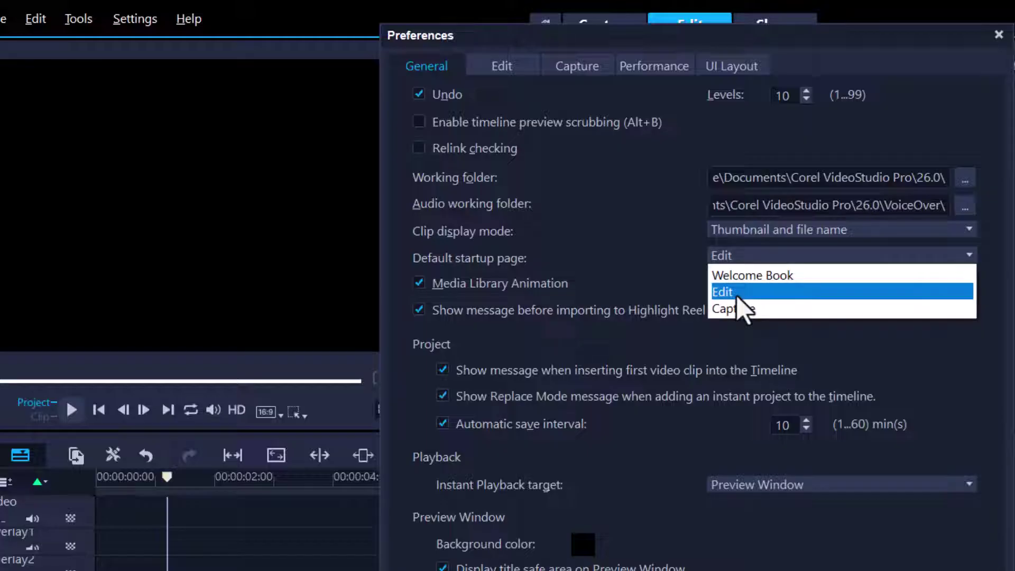
click(736, 292)
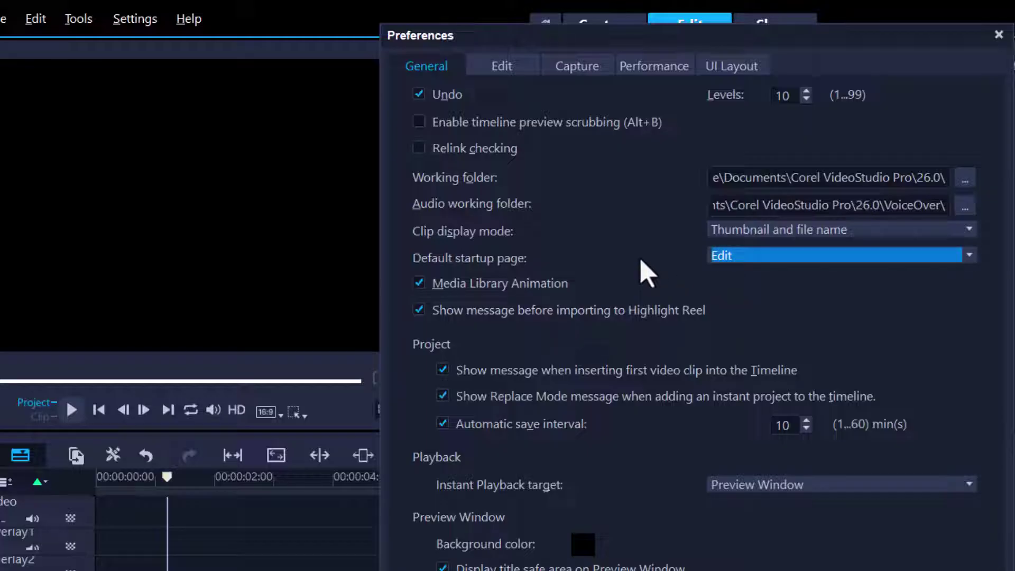
click(652, 550)
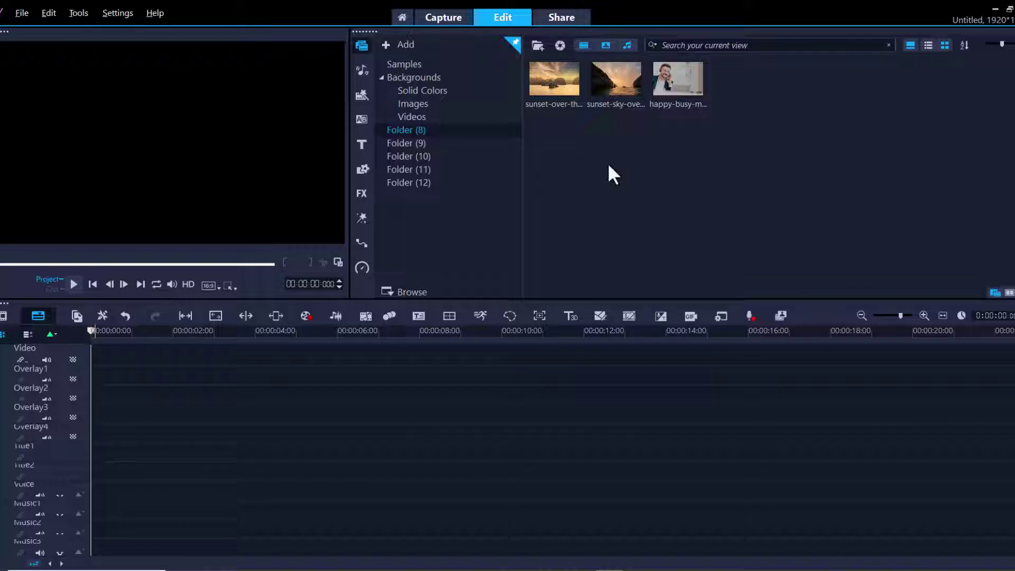
Place the first sunset image on the Video track and set it to Fit to Screen.
drag(553, 87, 468, 189)
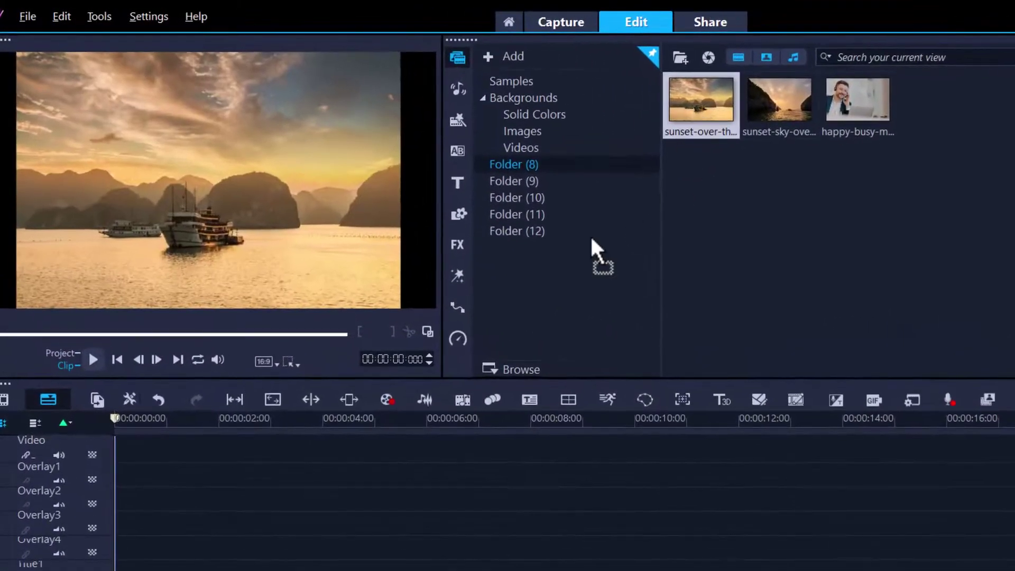
drag(591, 241, 260, 451)
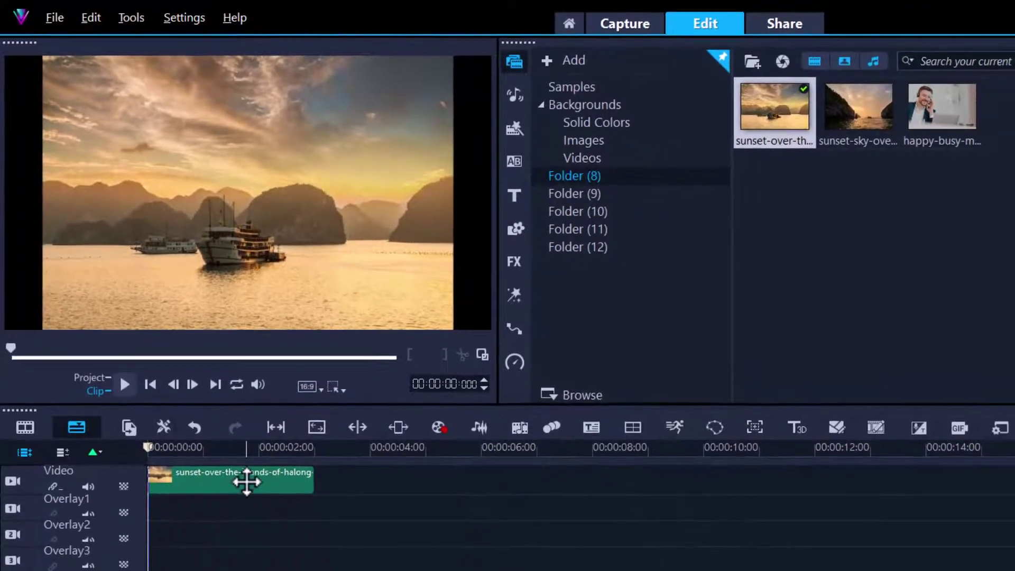
click(291, 564)
right_click(271, 211)
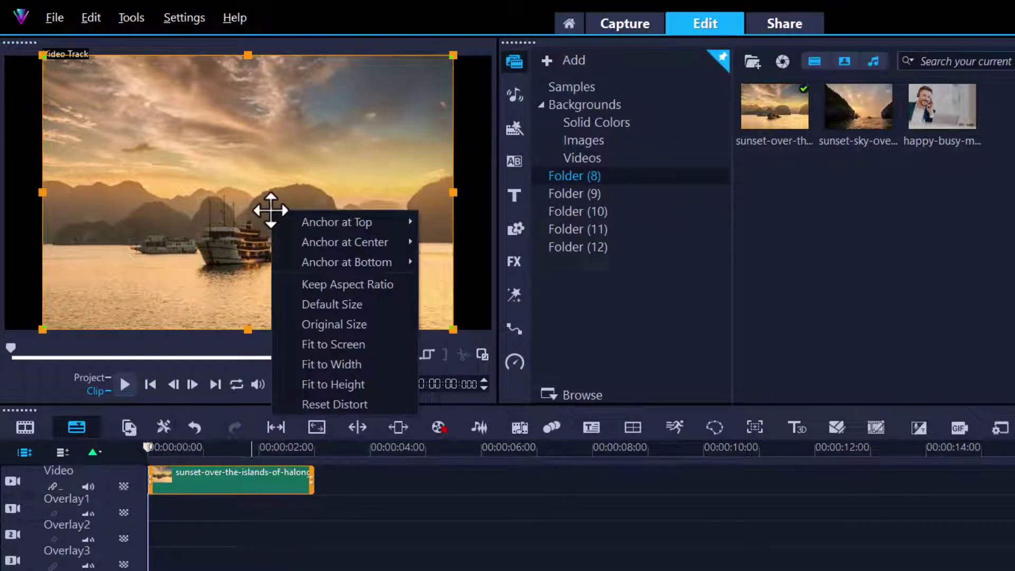
click(349, 346)
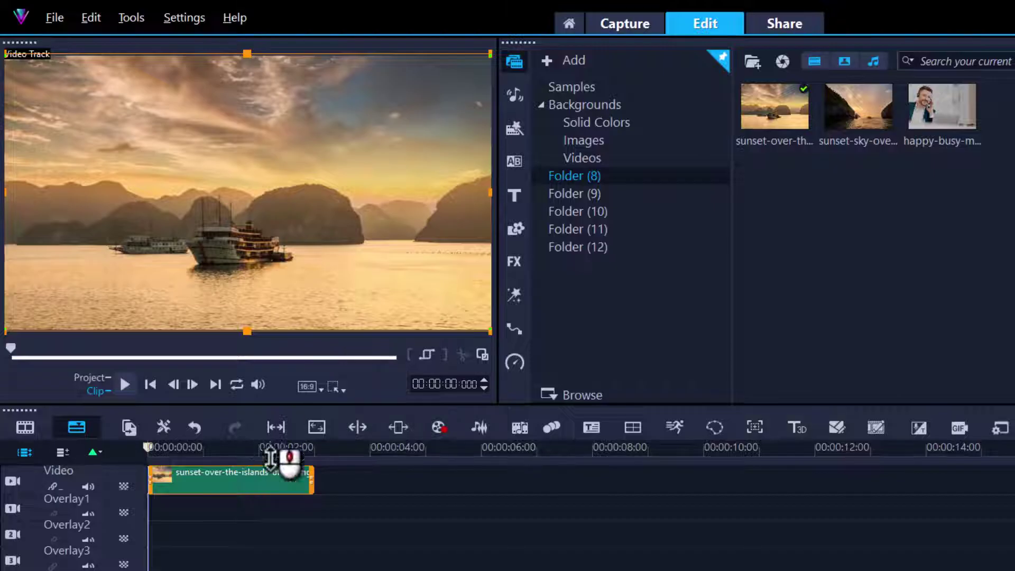
Set Image resampling option to Keep aspect ratio (no letterbox) on the Edit preferences tab.
click(340, 388)
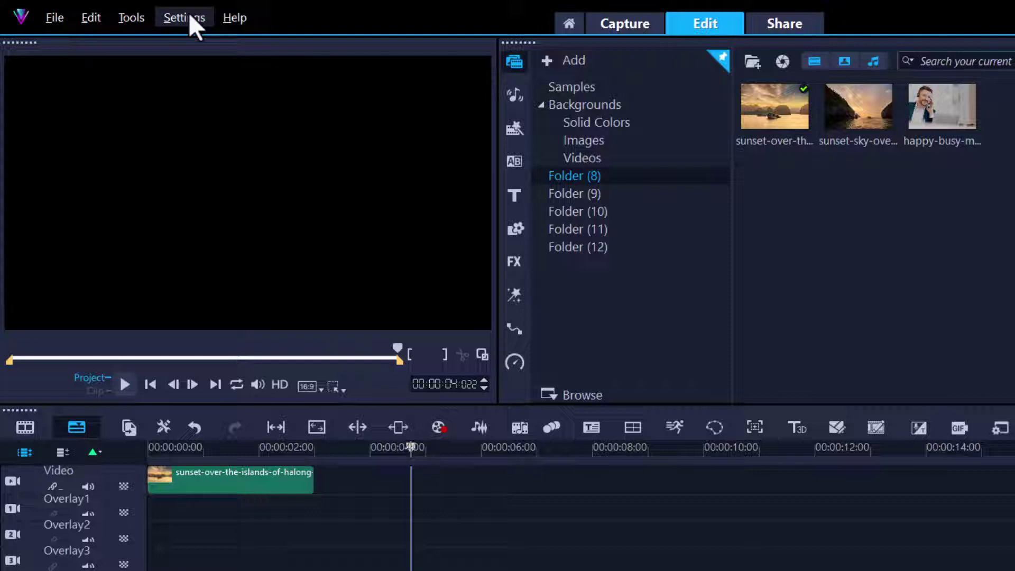
click(188, 14)
click(216, 43)
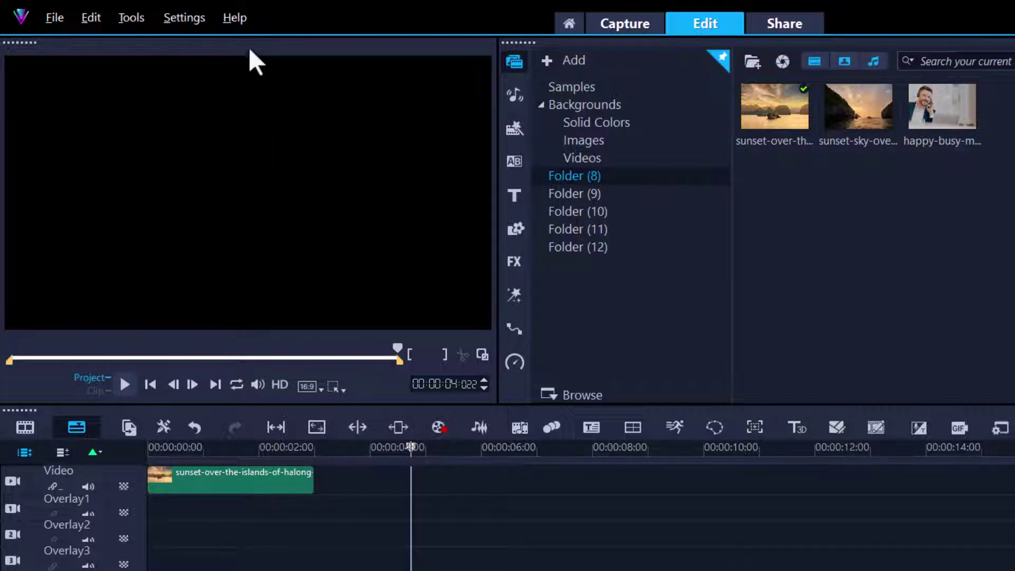
click(529, 62)
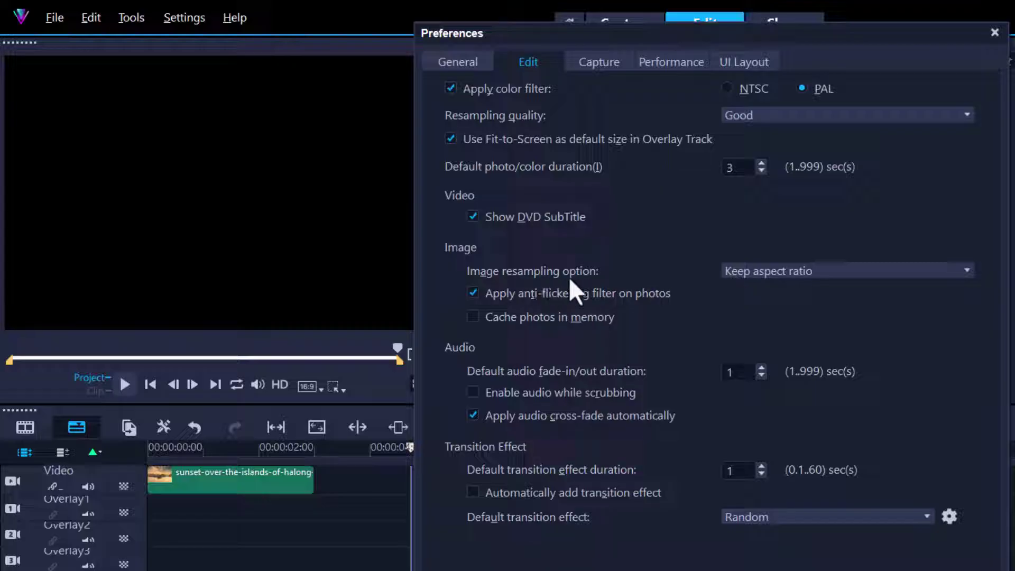
click(786, 275)
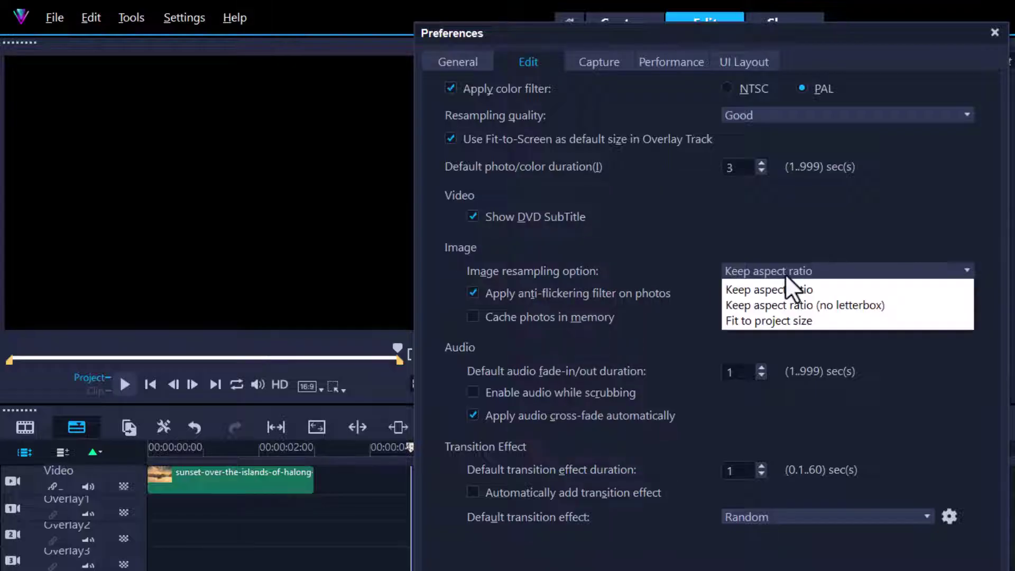
click(784, 306)
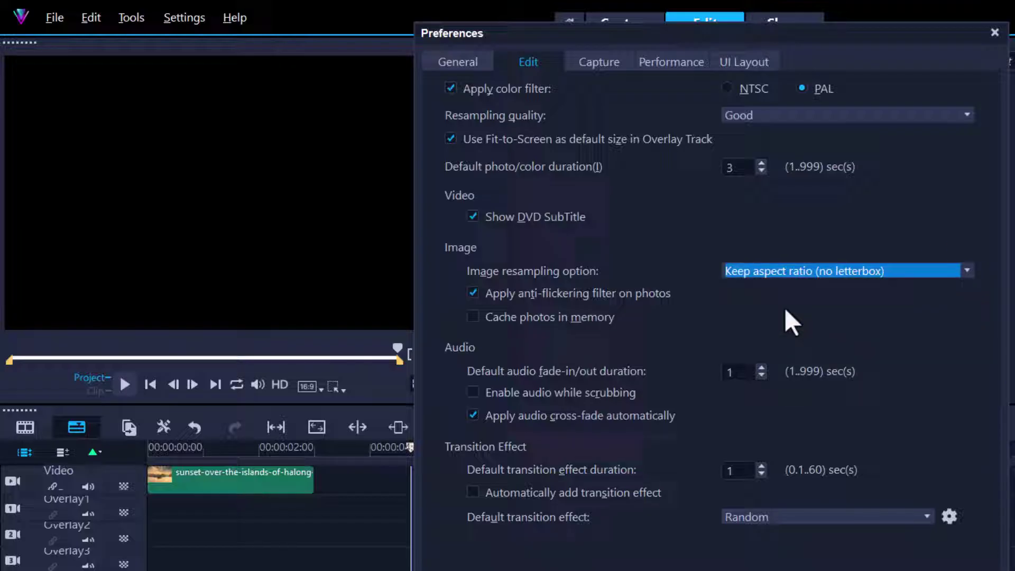
Confirm the preferences, delete the sunset clip and place a fresh copy at the track start.
key(Return)
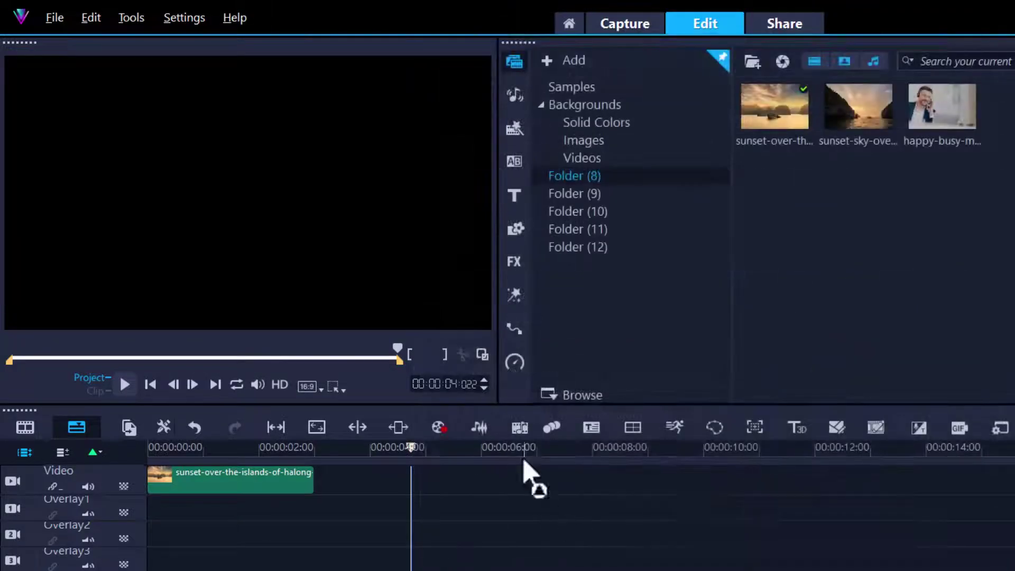
click(246, 483)
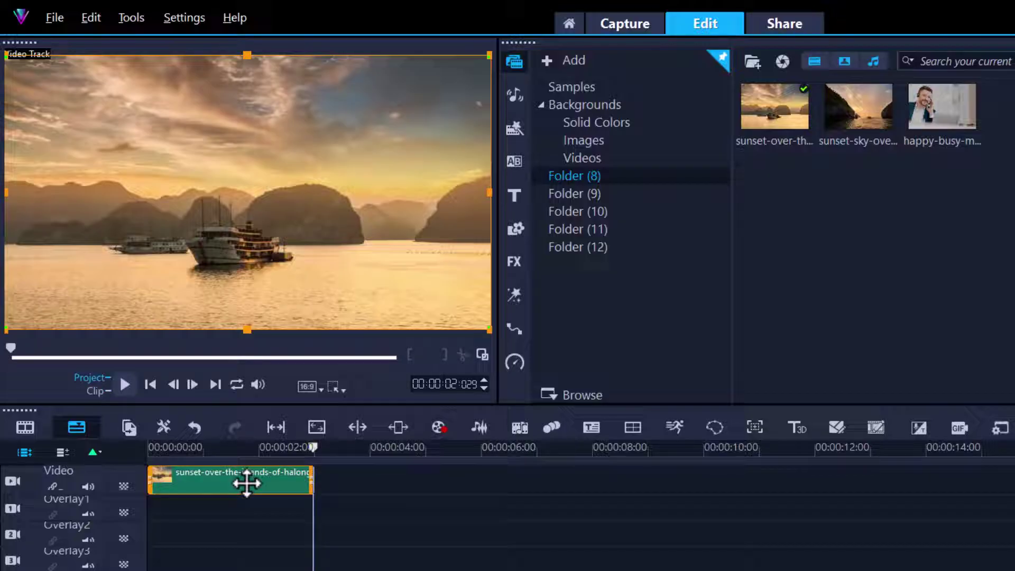
key(Delete)
click(797, 129)
drag(774, 106, 417, 475)
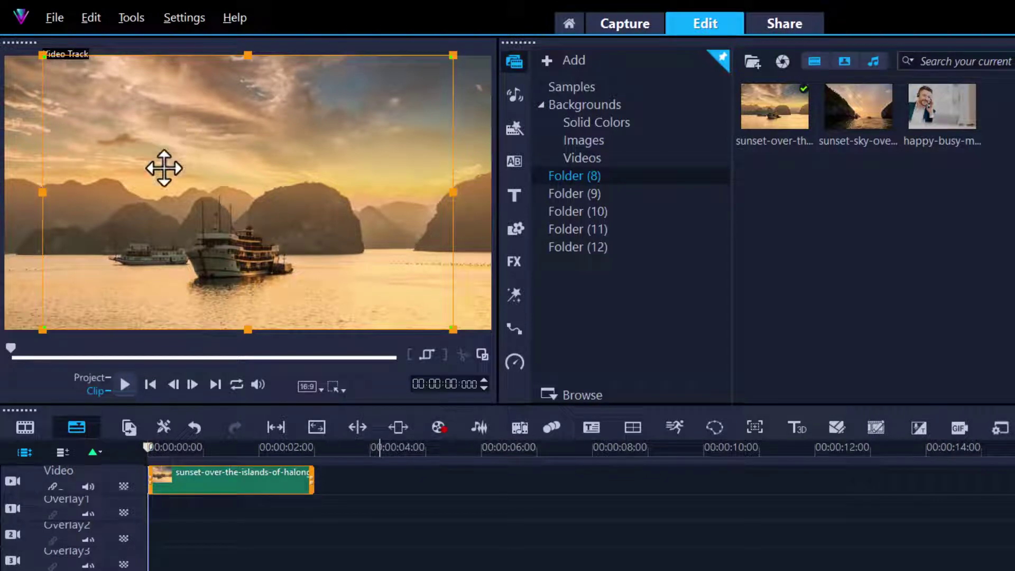
Try Original Size and Keep Aspect Ratio on the clip, then settle on Fit to Screen.
right_click(173, 145)
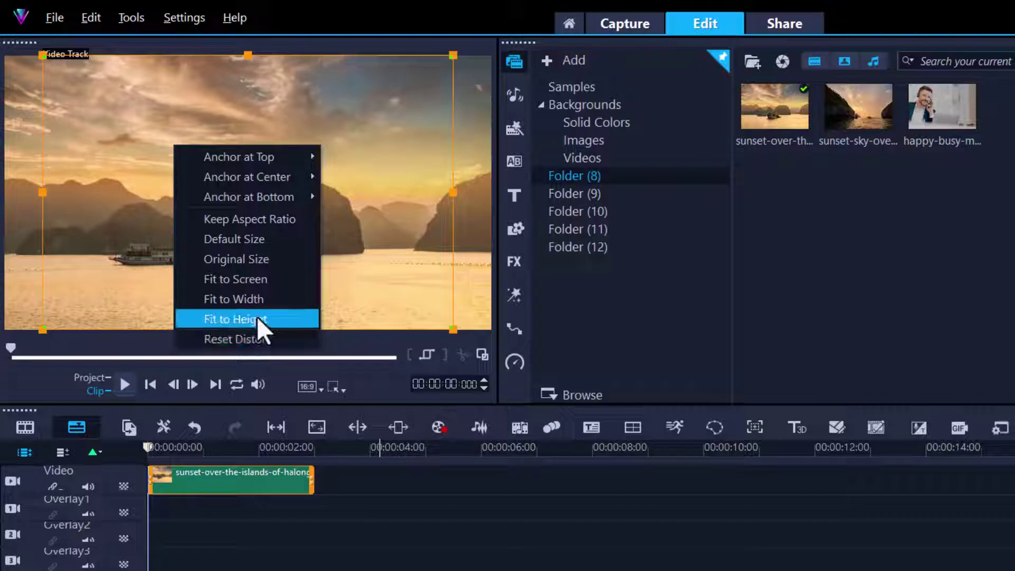
click(248, 259)
right_click(243, 241)
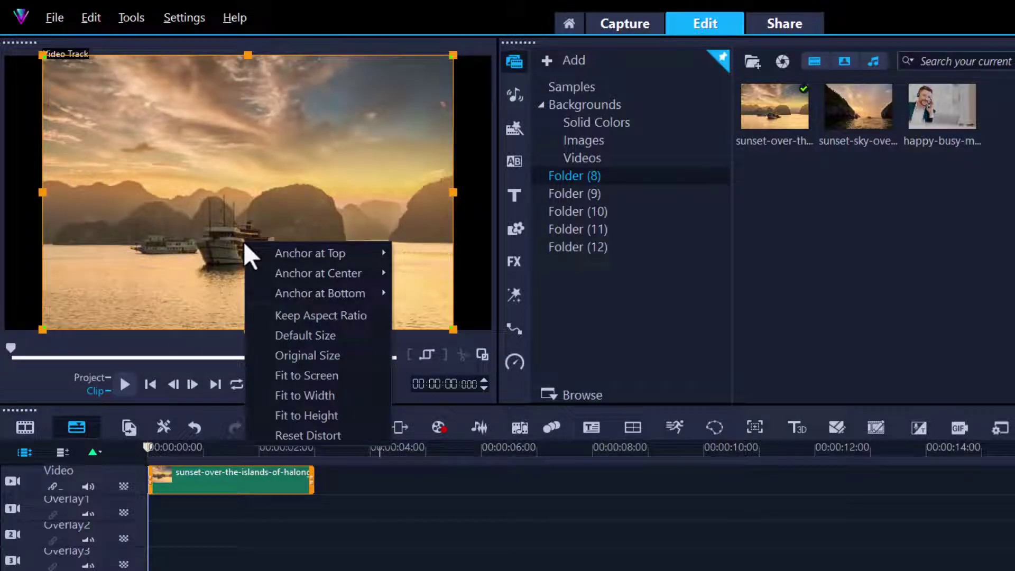
click(302, 316)
right_click(295, 284)
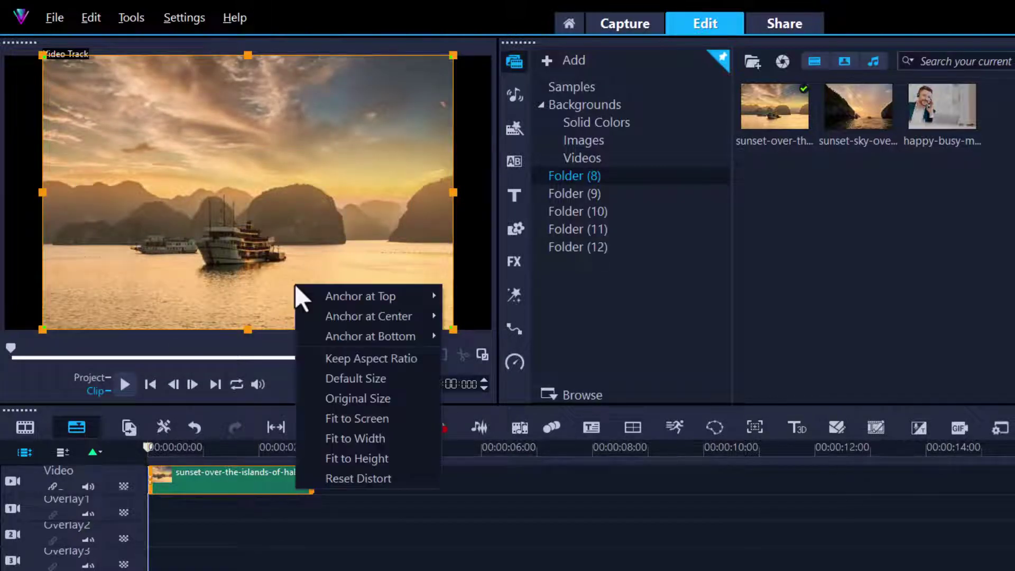
click(357, 420)
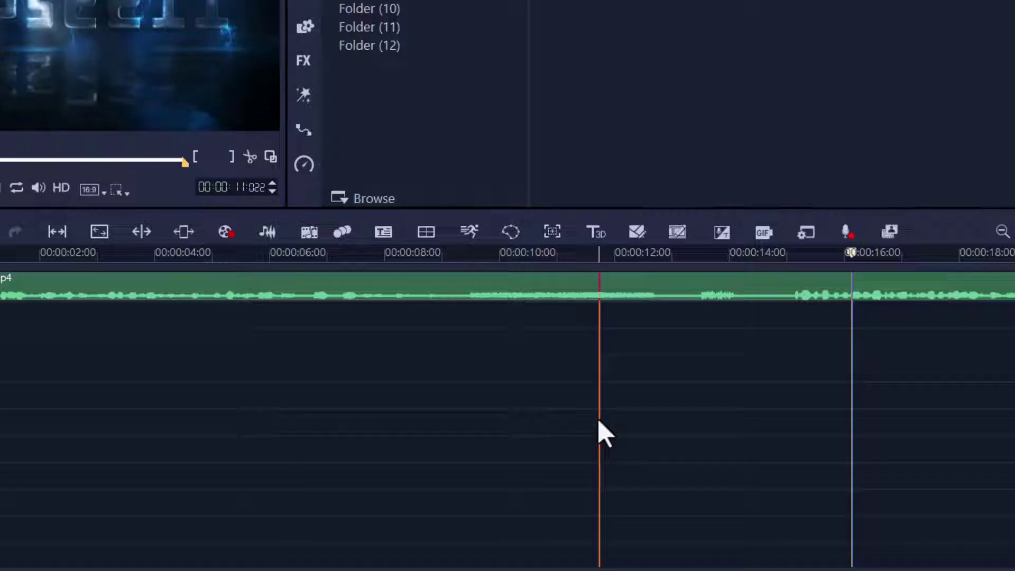
Position the playhead at about 00:00:15:026 on the timeline ruler.
click(852, 253)
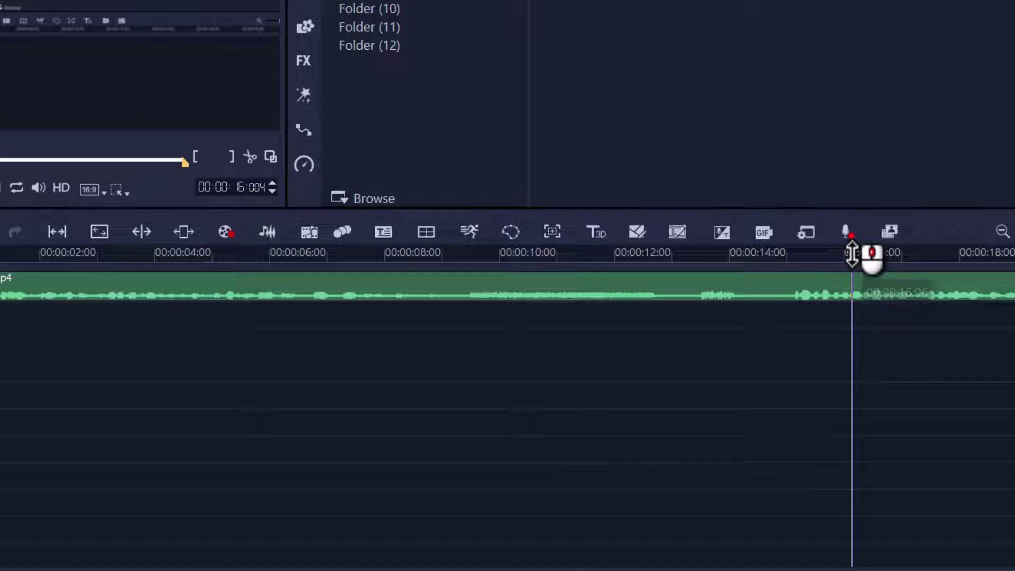
click(993, 257)
click(838, 259)
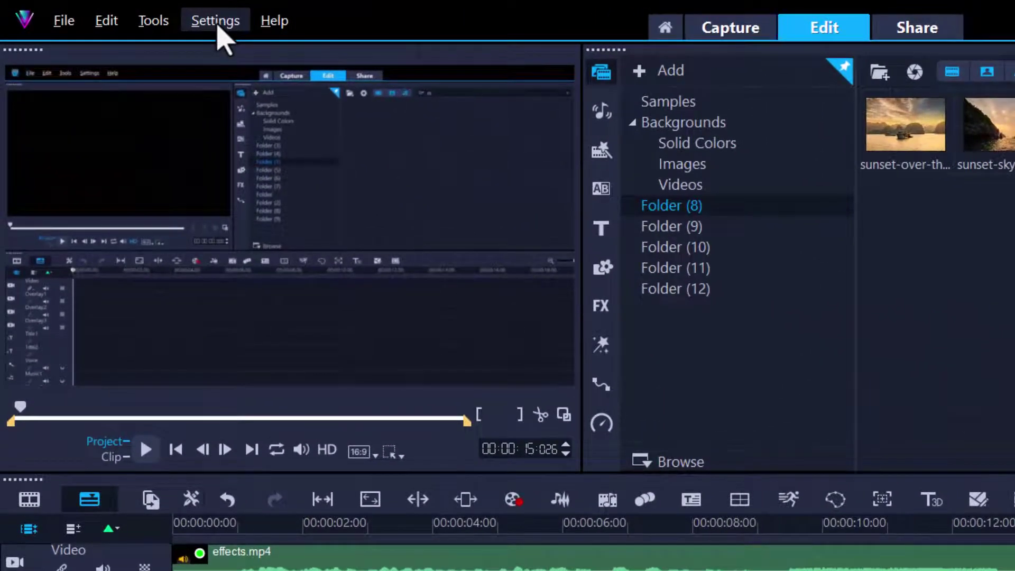
Turn off Enable audio while scrubbing, keeping Resampling quality at Good.
click(218, 24)
click(219, 24)
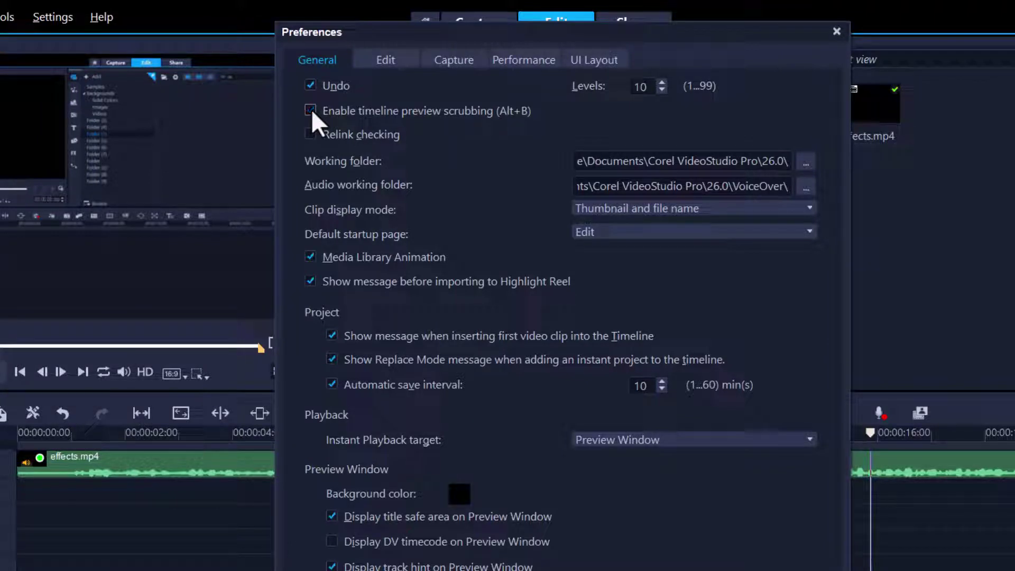
click(387, 63)
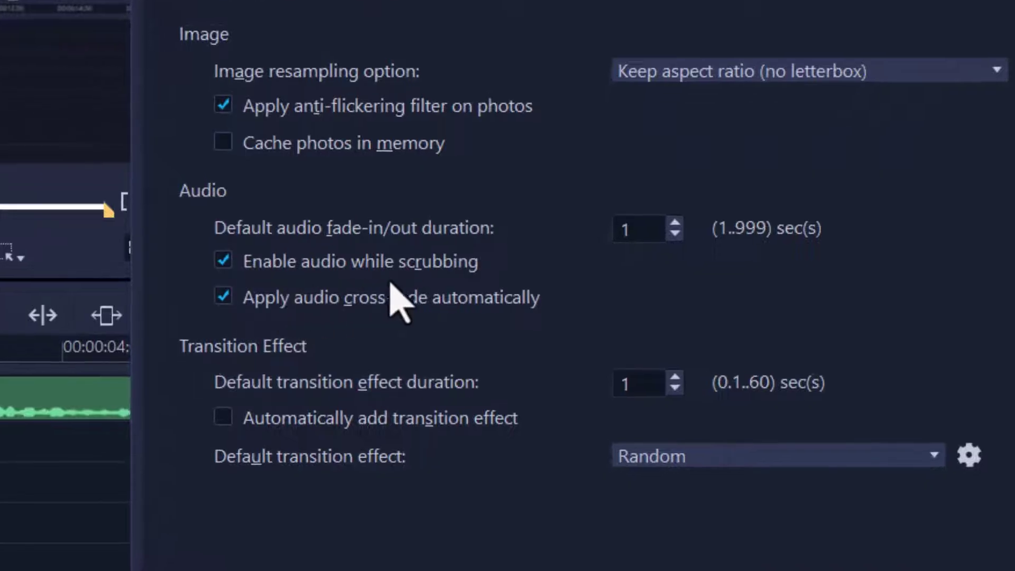
click(224, 262)
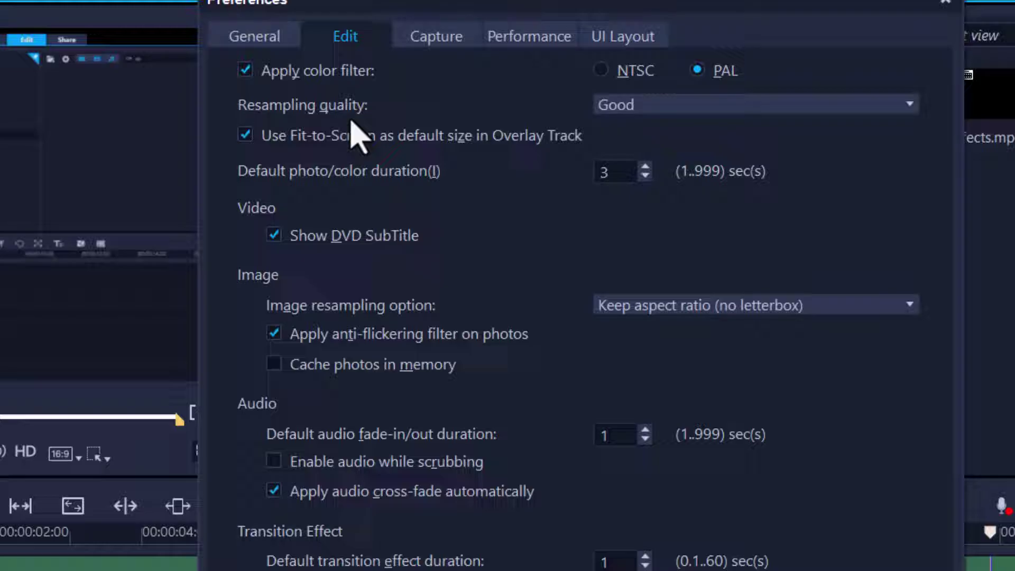
click(692, 107)
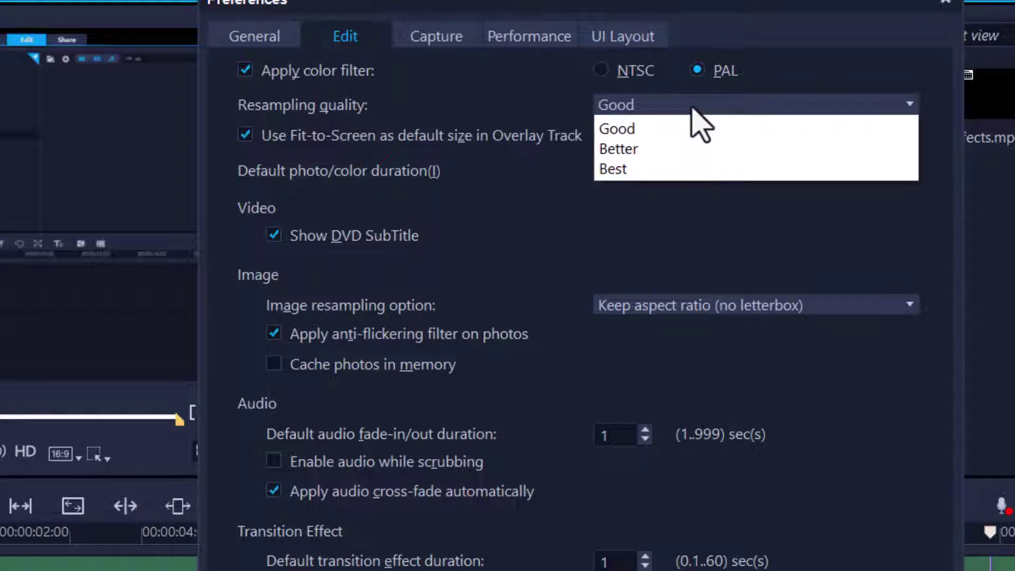
click(663, 129)
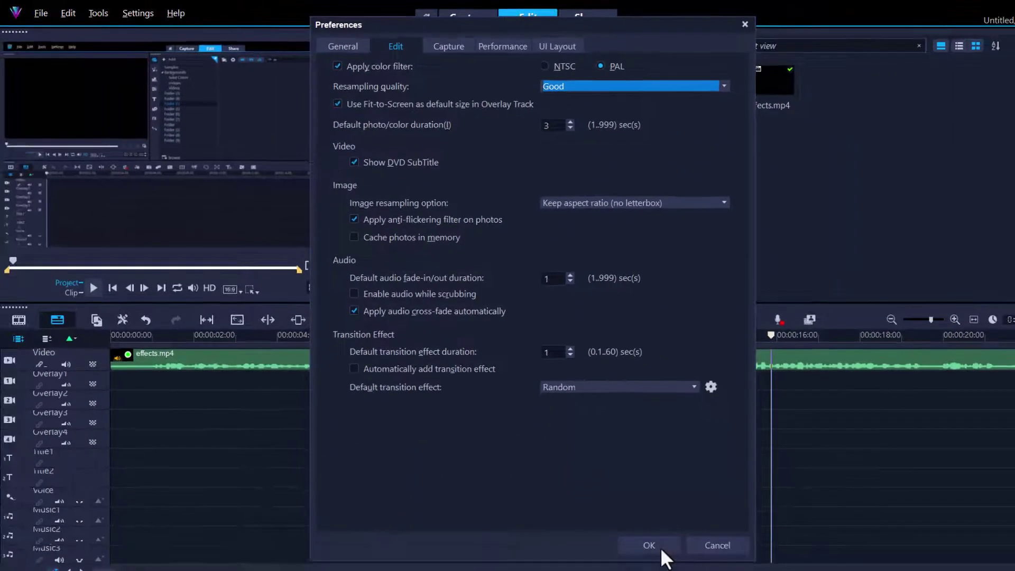
click(660, 548)
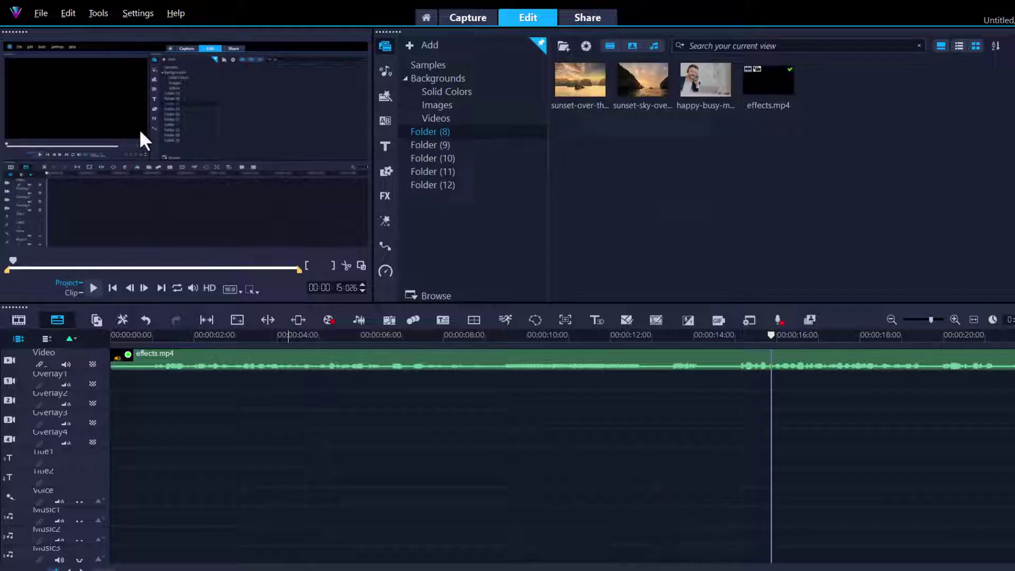
Select effects.mp4 and scrub through its frames to check the HD preview.
click(282, 357)
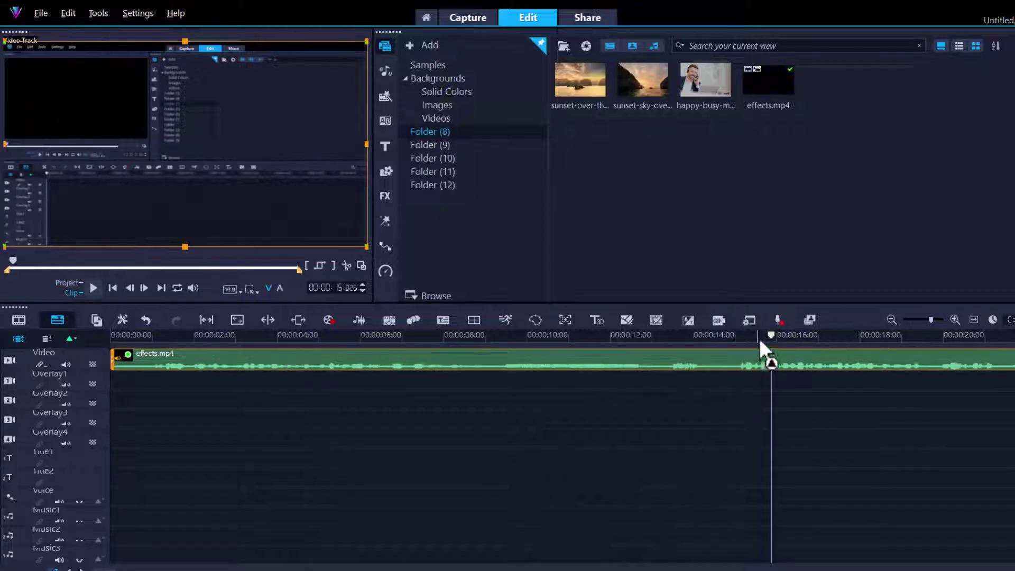
drag(771, 336, 193, 342)
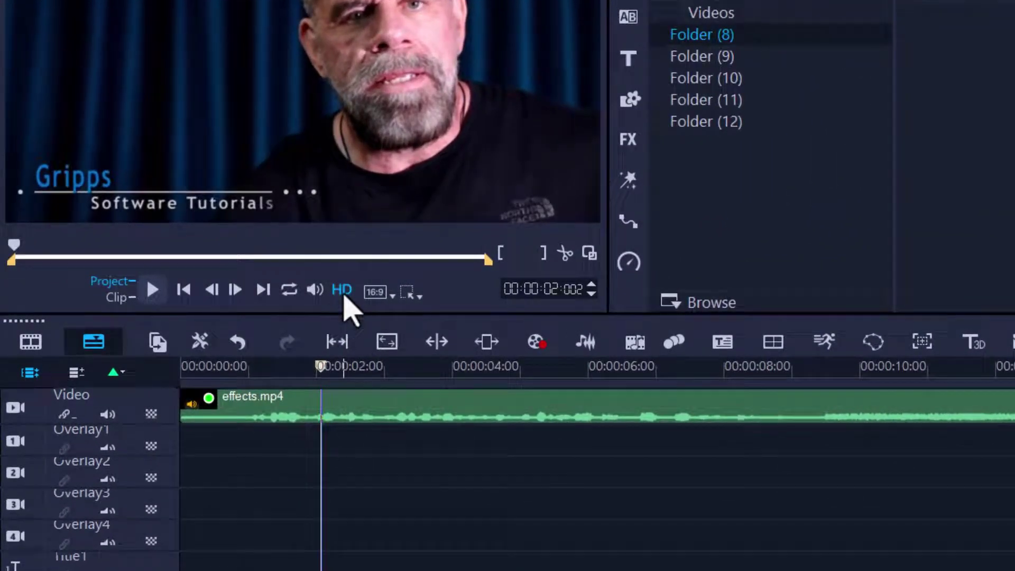
drag(329, 368, 353, 364)
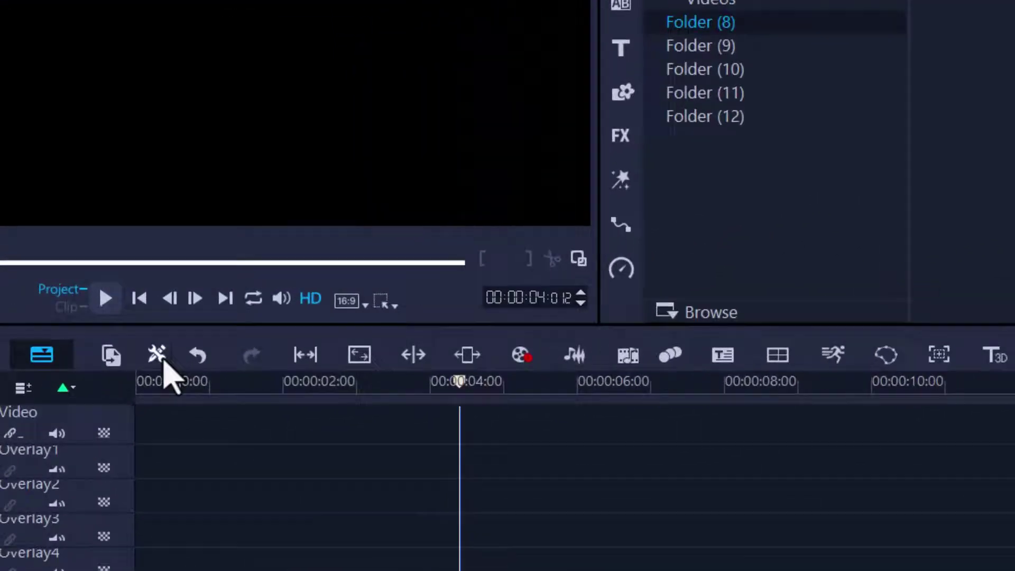
Check Select All in the Customize Toolbar list so every tool appears.
click(179, 366)
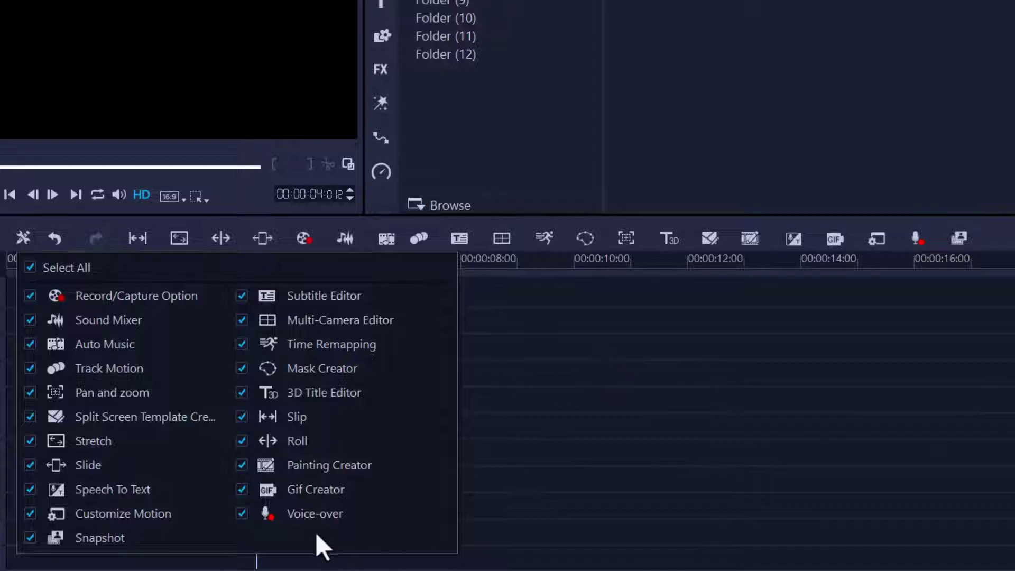
click(630, 429)
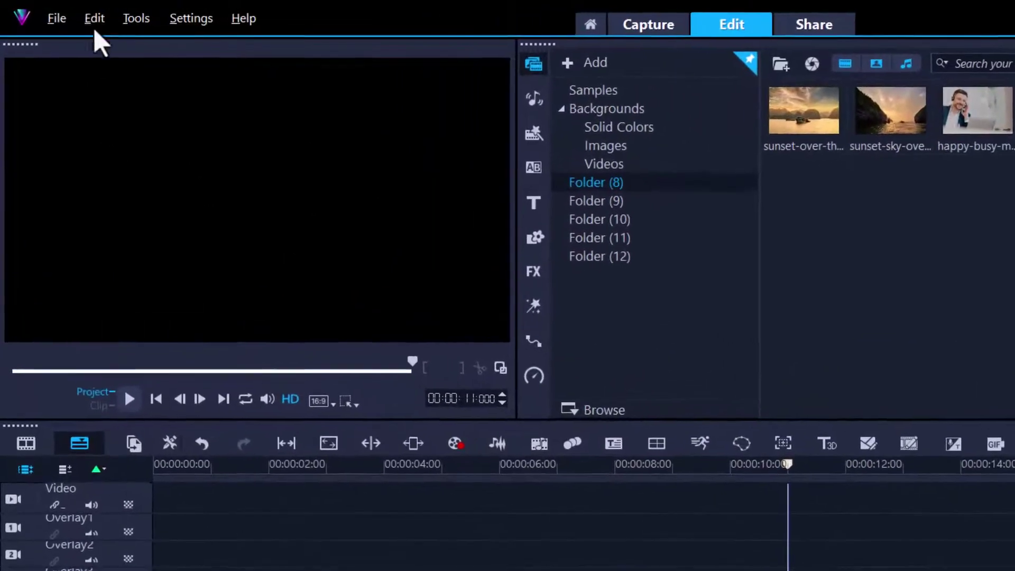
click(93, 20)
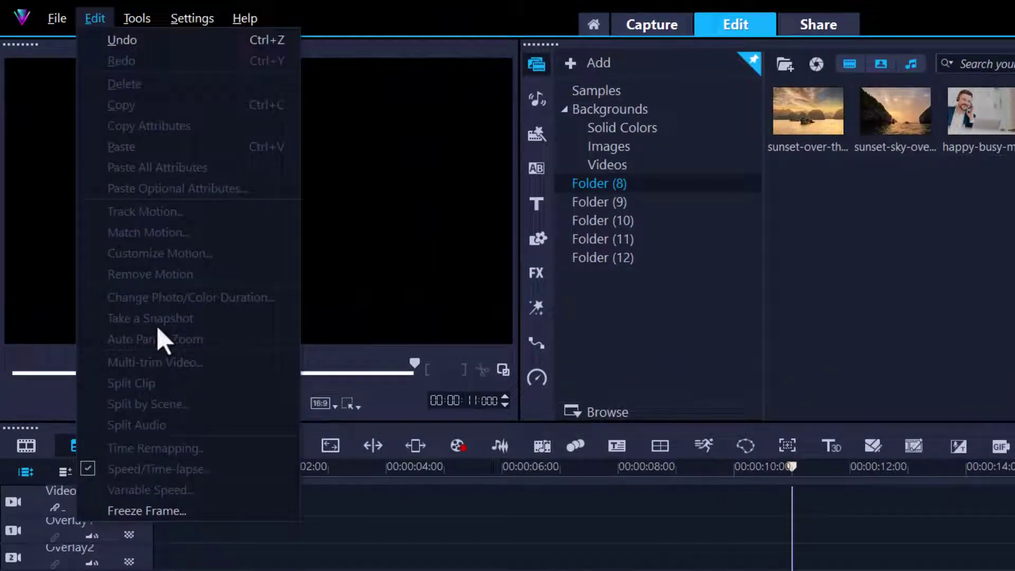
click(438, 500)
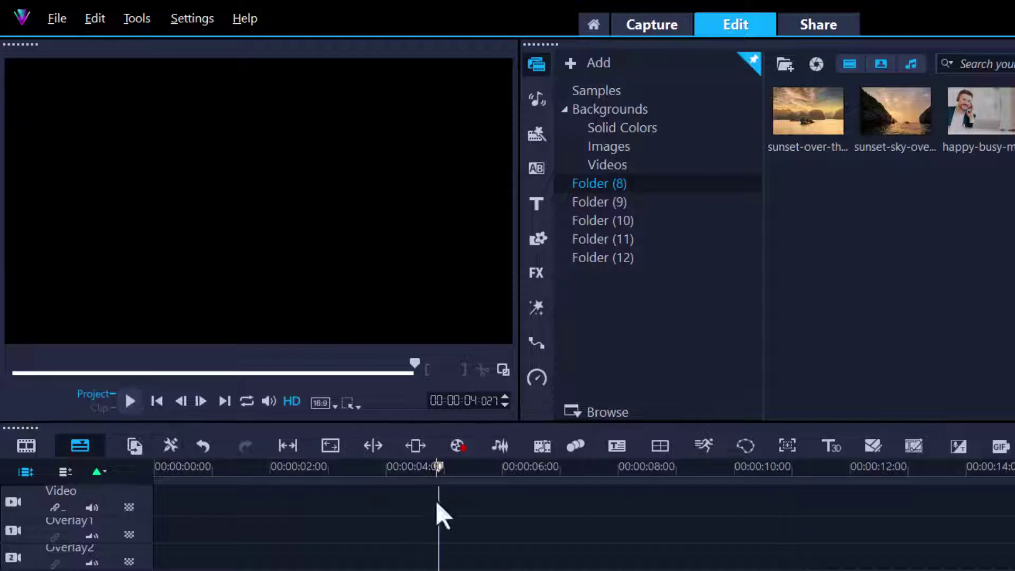
click(462, 446)
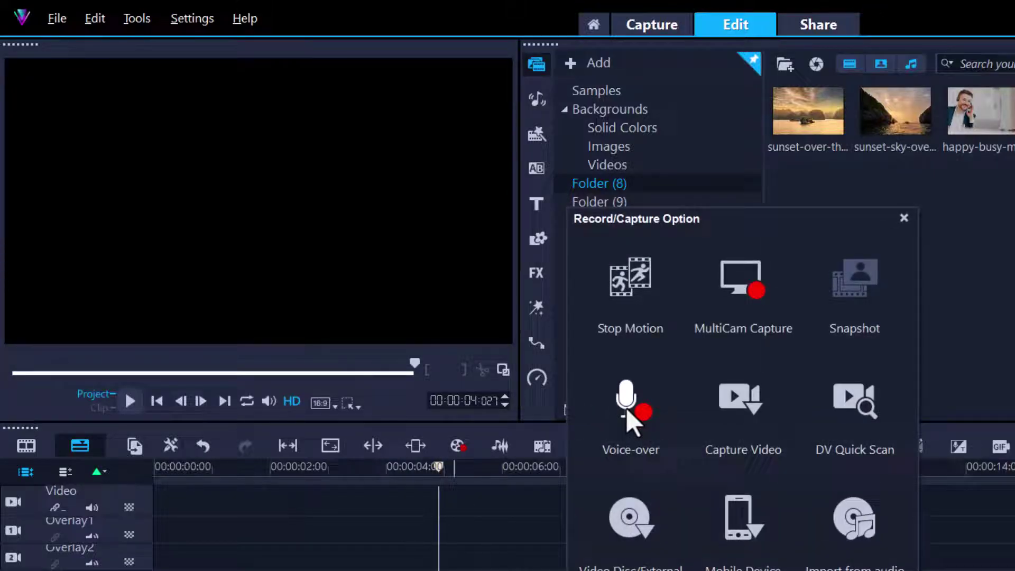
click(903, 218)
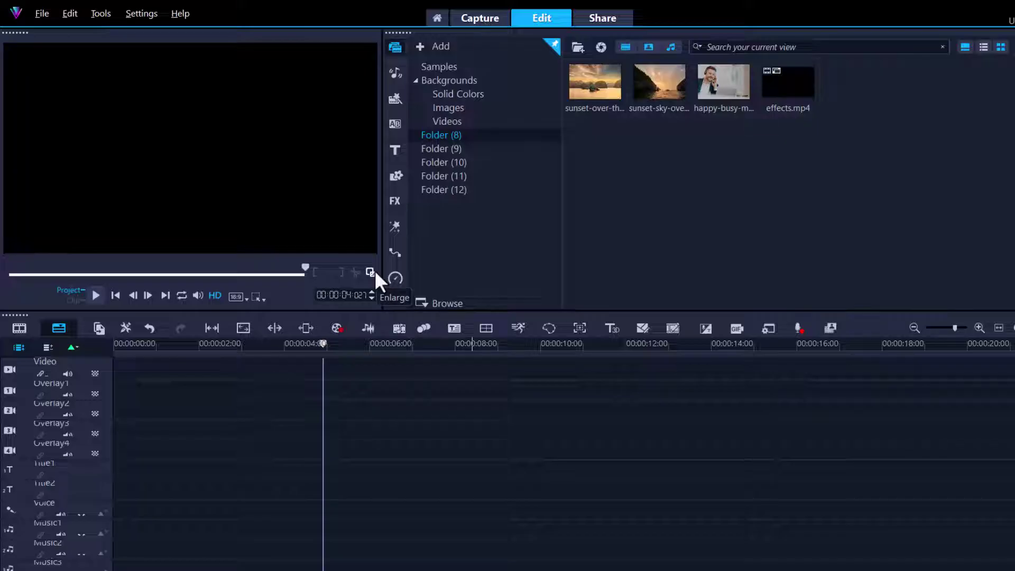
Try enlarging the preview, restore it, then dock the preview panel on the right.
click(372, 272)
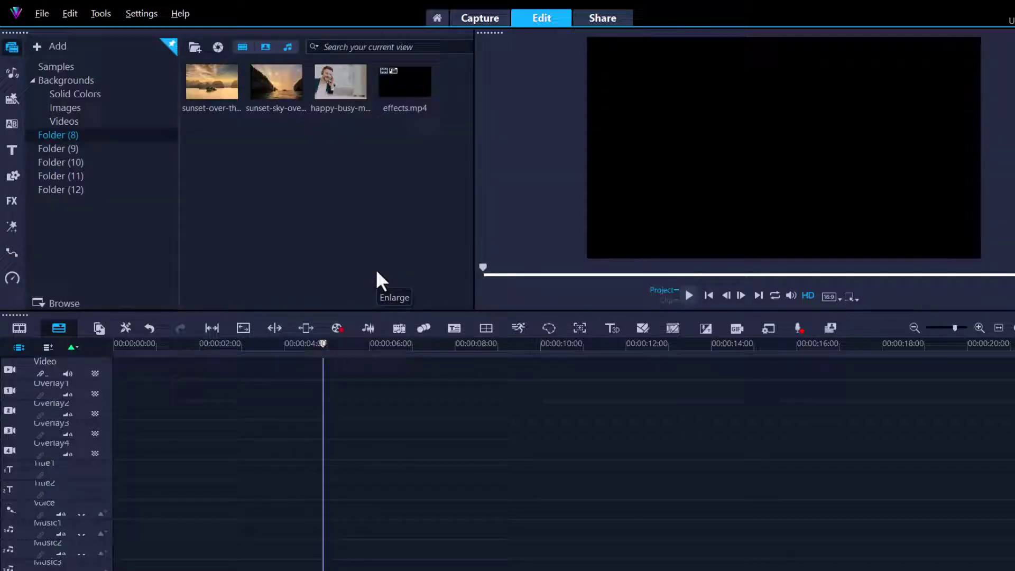
double_click(674, 171)
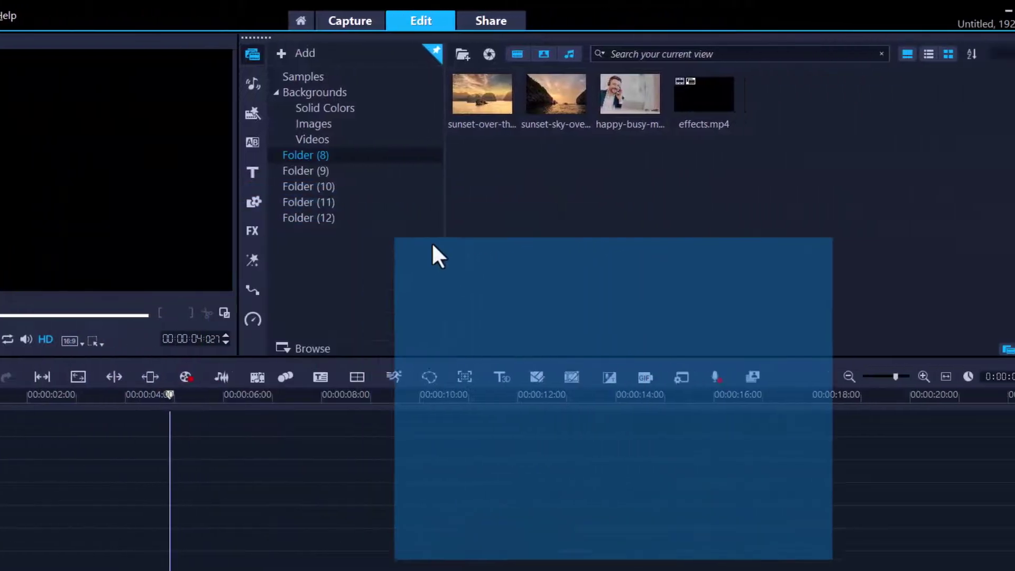
drag(432, 245, 1001, 202)
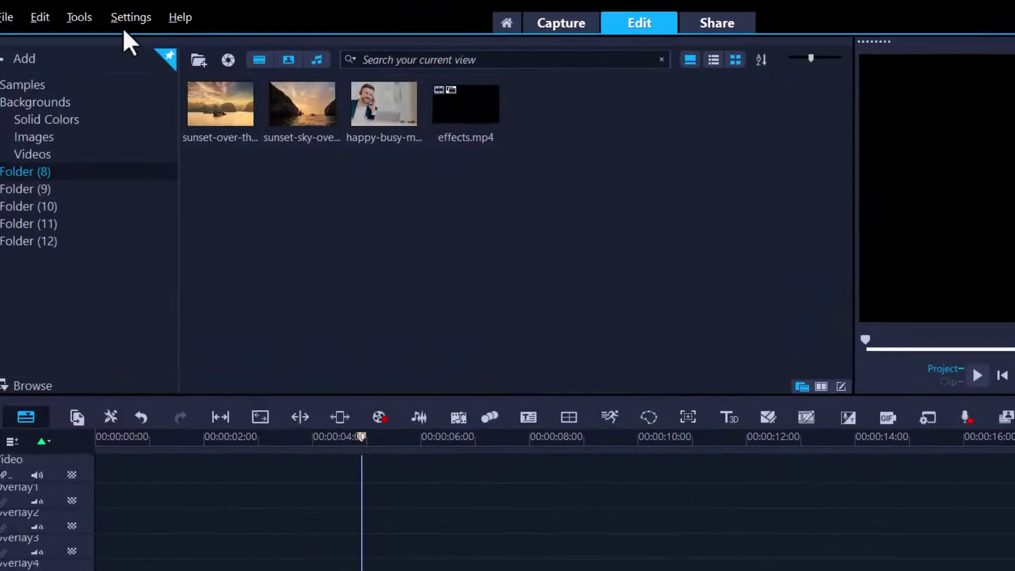
Save the current panel arrangement to a Custom slot under Layout Settings.
click(126, 23)
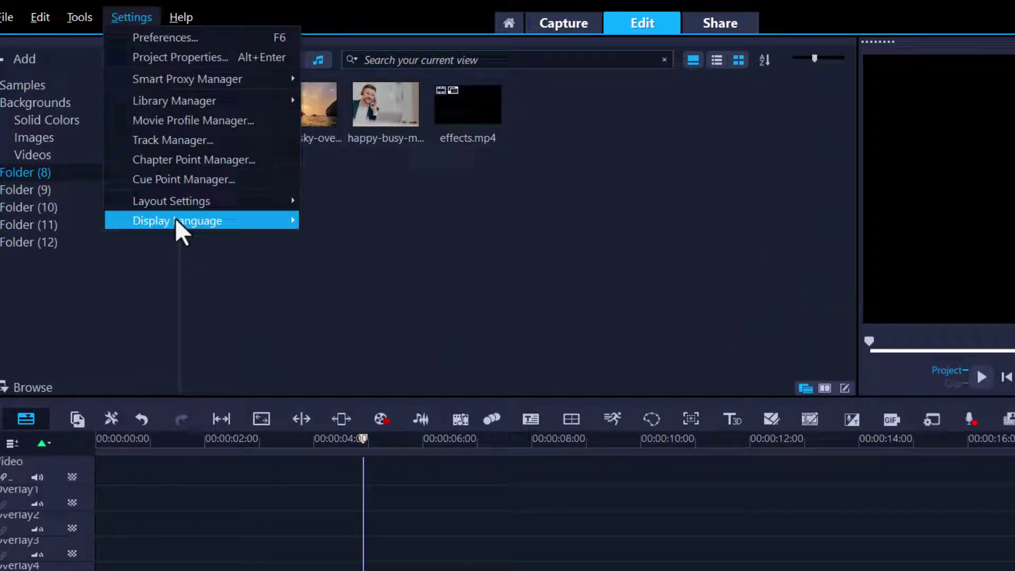
mouse_move(176, 202)
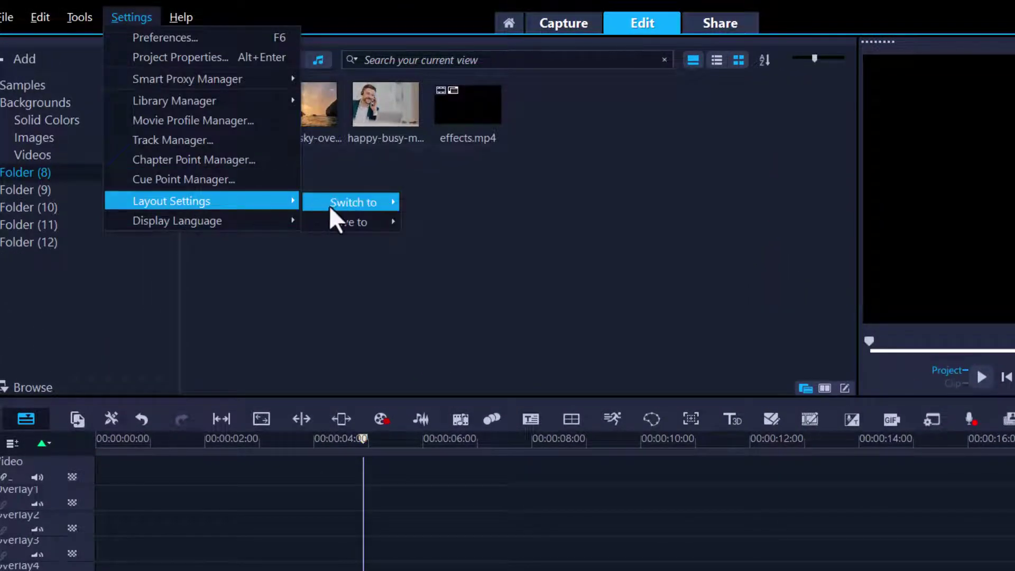
mouse_move(327, 207)
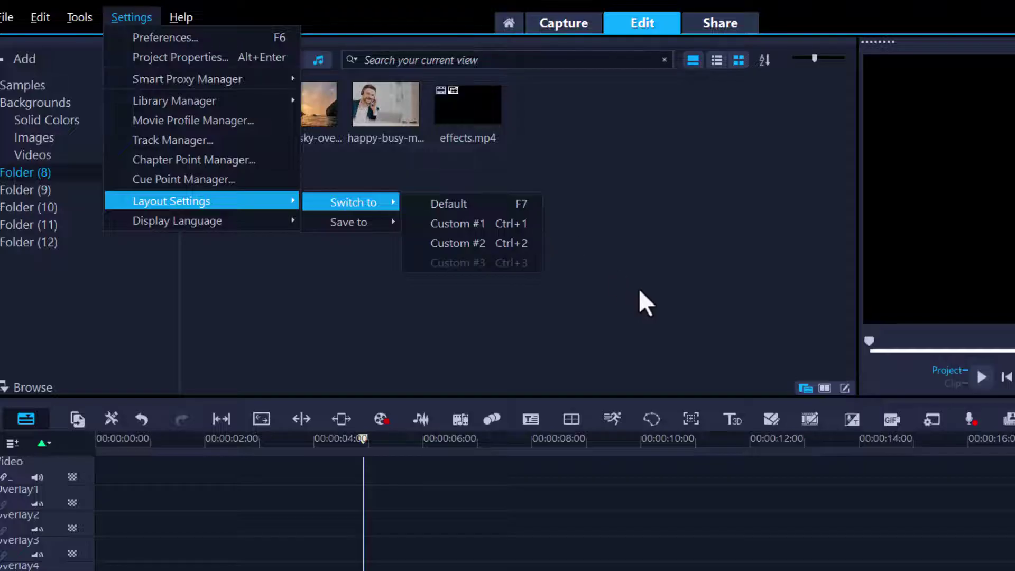
click(672, 318)
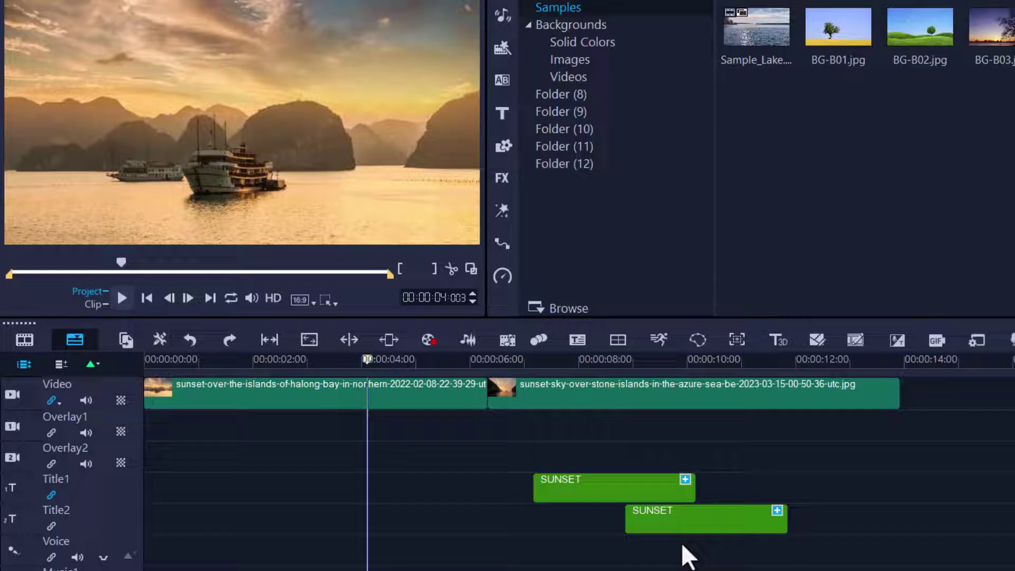
Delete the halong-bay sunset clip to watch later clips ripple left, then undo to restore it.
click(313, 391)
key(Delete)
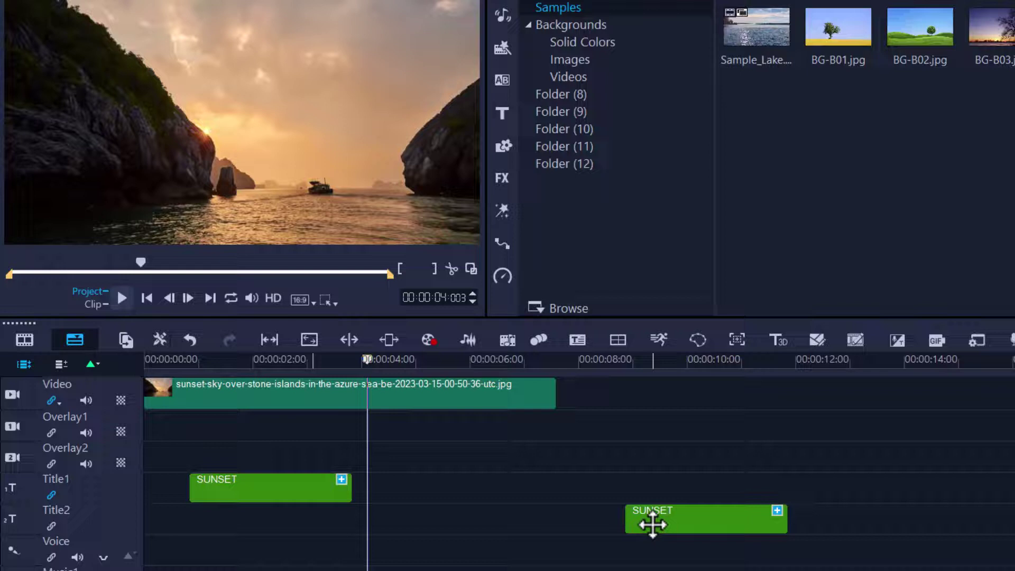
key(ctrl+z)
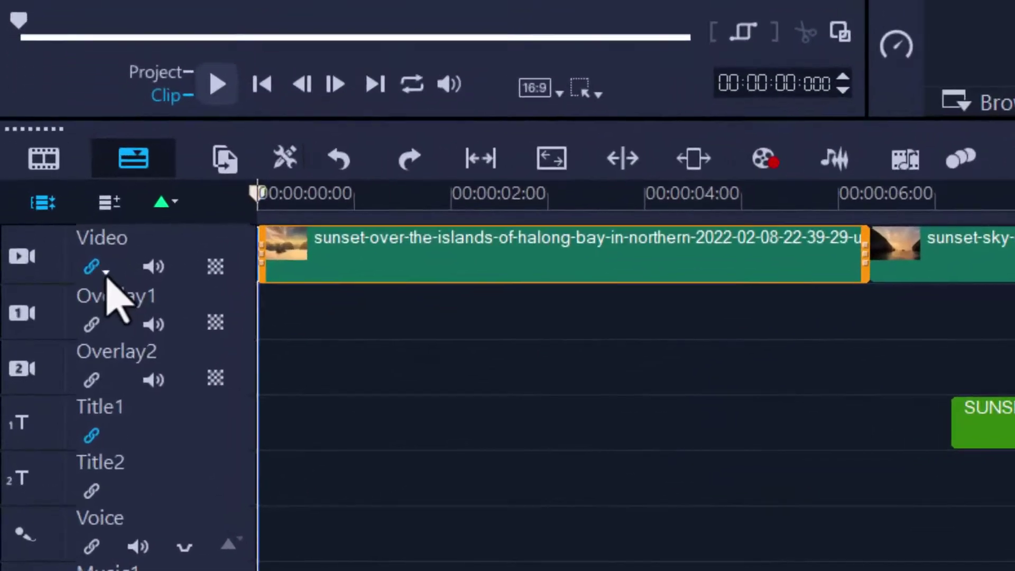
Turn ripple on for the Overlay1, Overlay2, Title1 and Title2 tracks.
click(59, 403)
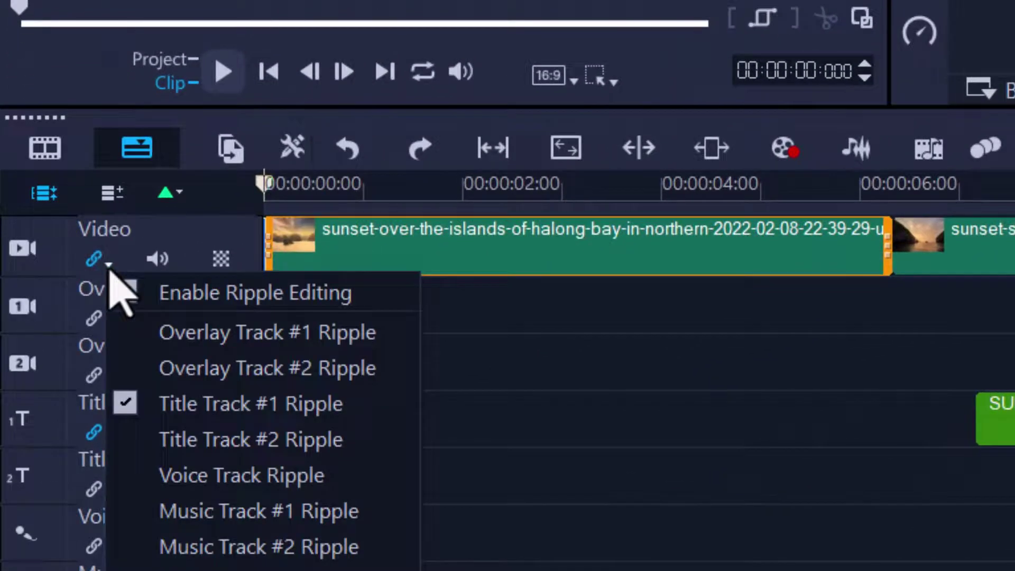
click(621, 436)
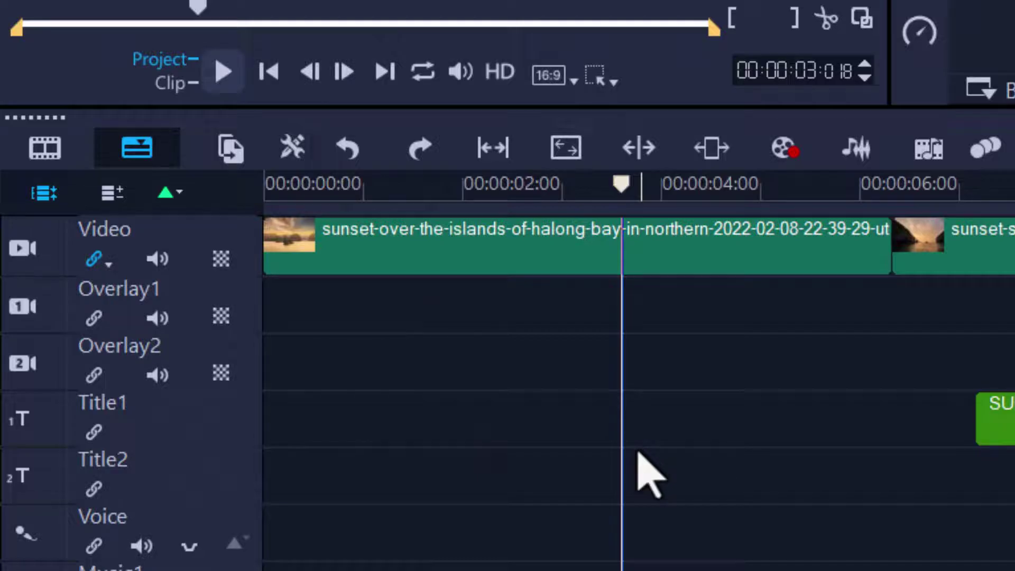
click(93, 318)
click(94, 375)
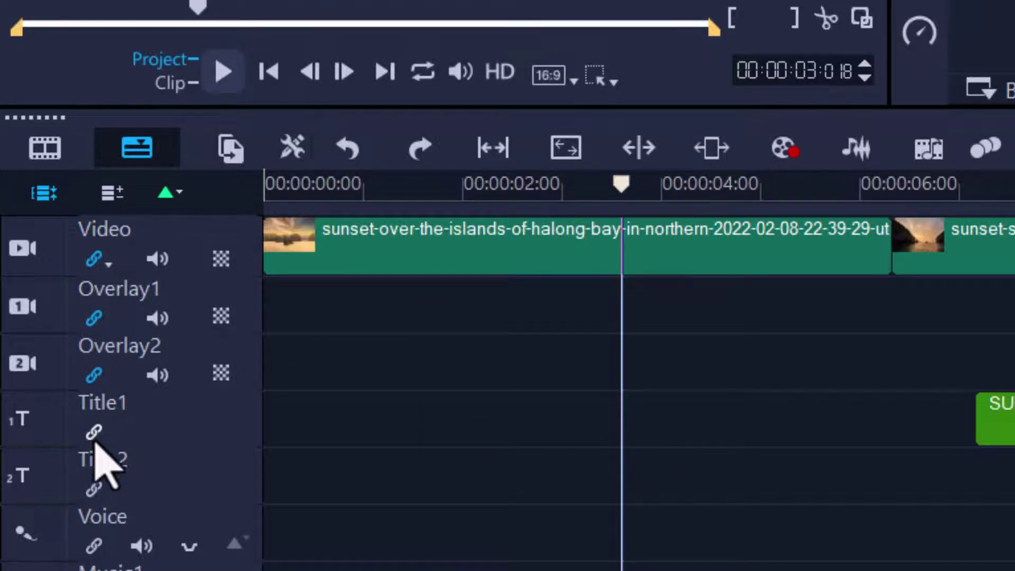
click(93, 432)
click(94, 489)
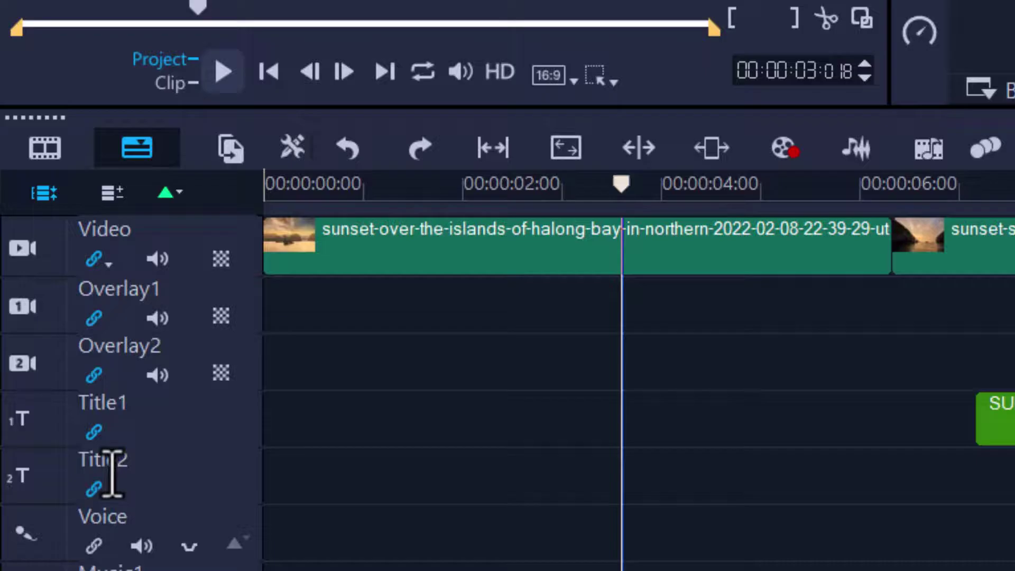
Turn those four tracks' ripple back off and enable ripple editing on the Video track.
click(94, 317)
click(94, 375)
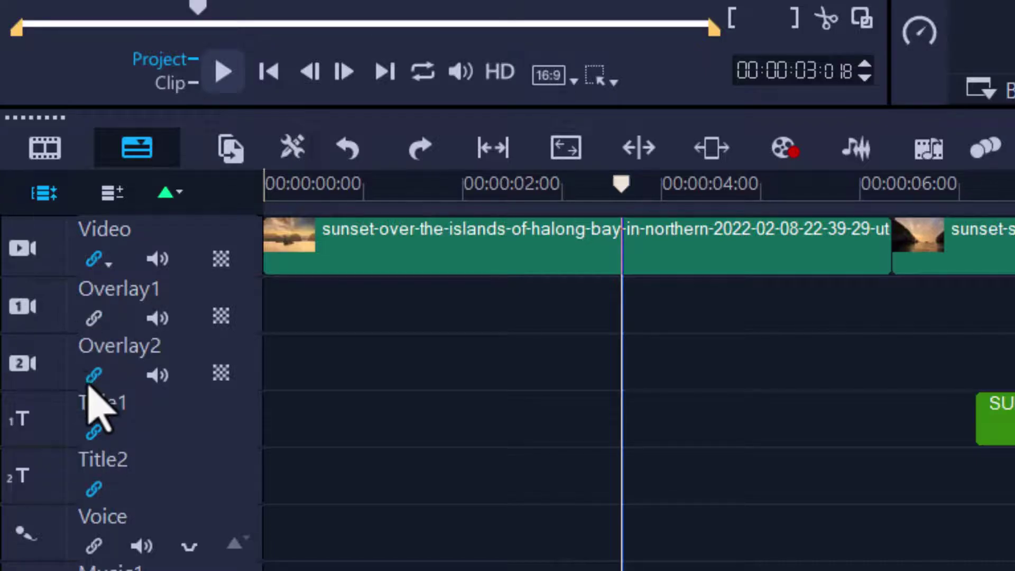
click(93, 432)
click(93, 489)
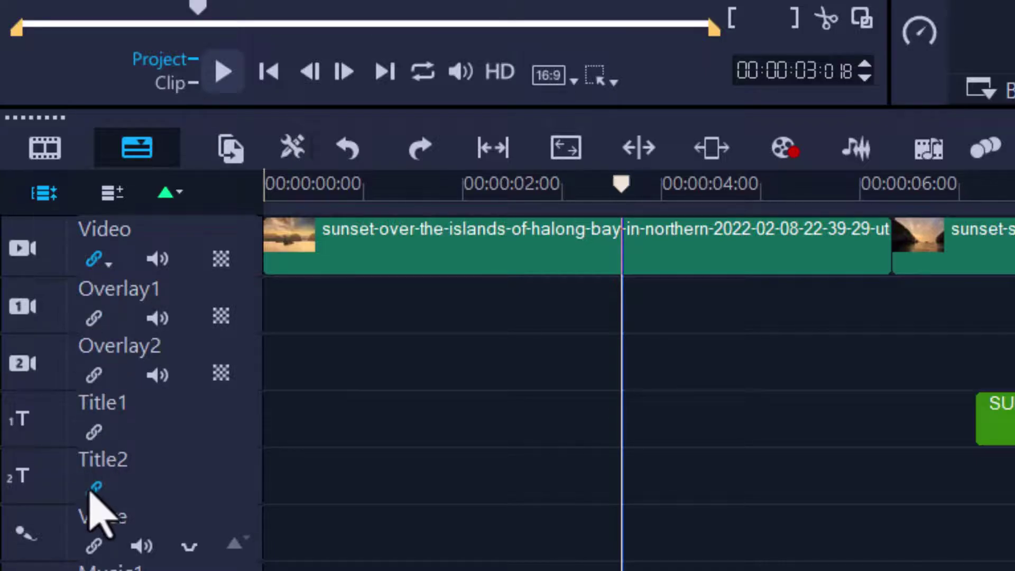
click(108, 267)
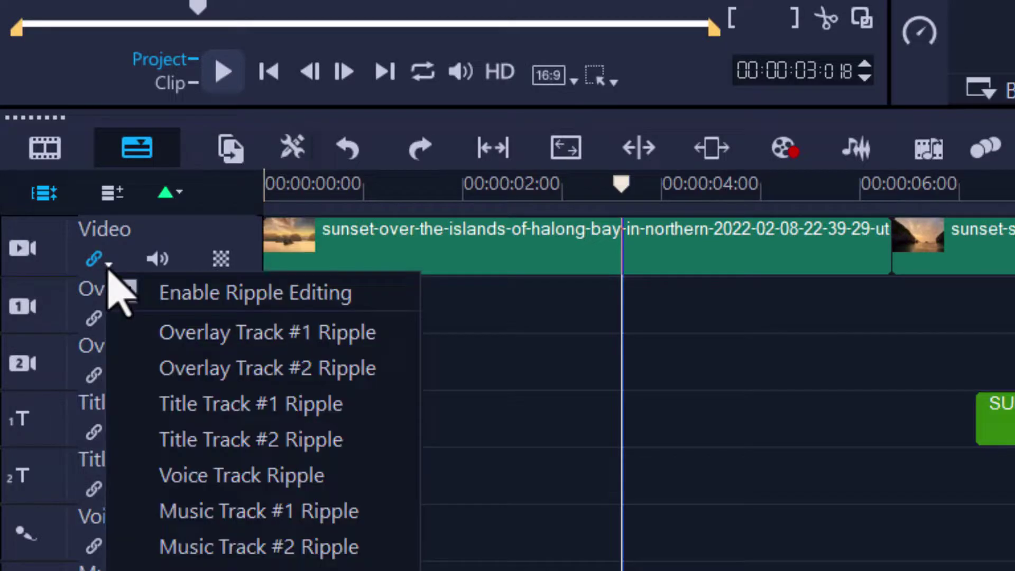
click(175, 294)
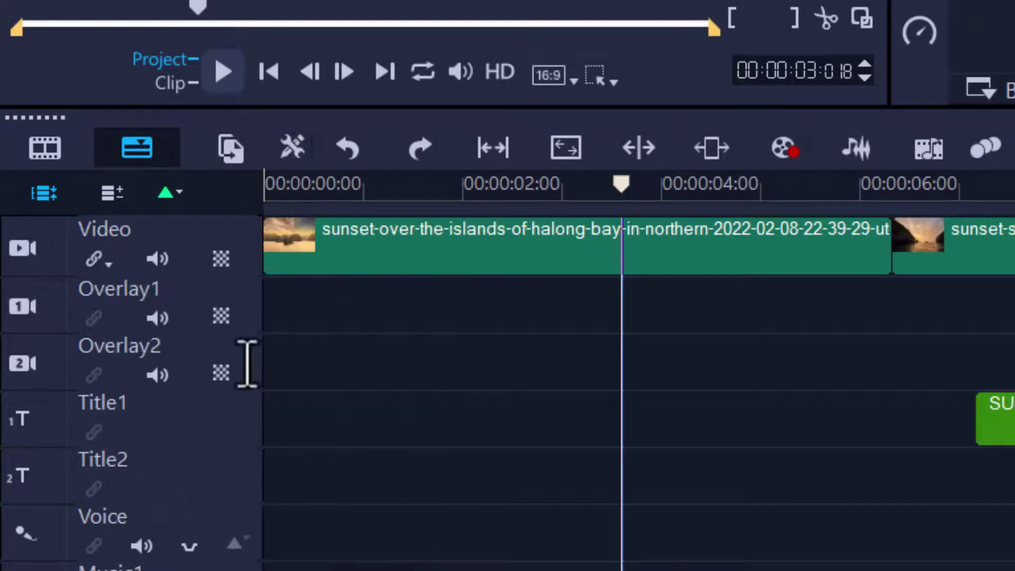
Apply ripple editing to all tracks via Select All, then toggle the Video link off and on.
click(108, 265)
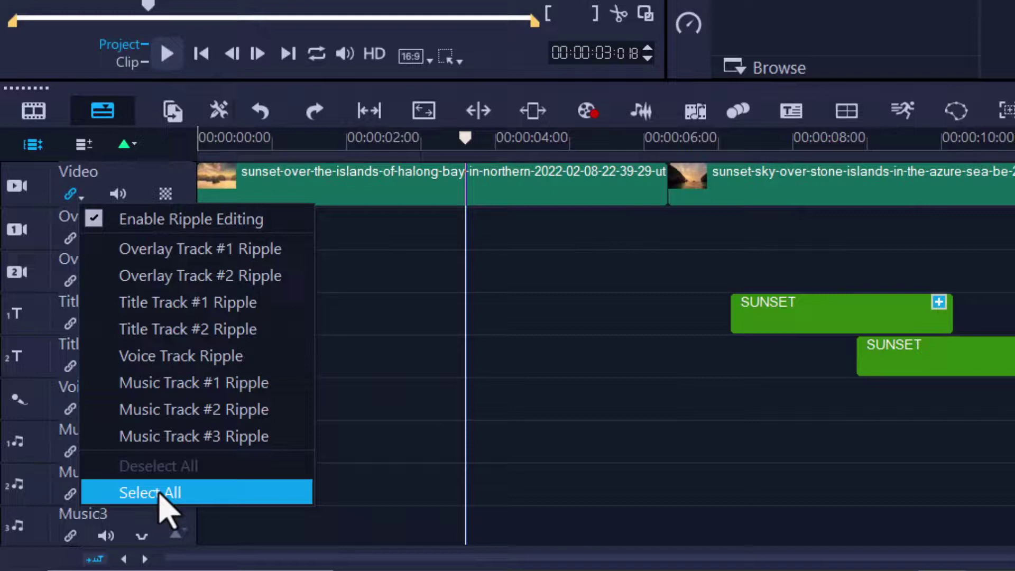
click(160, 493)
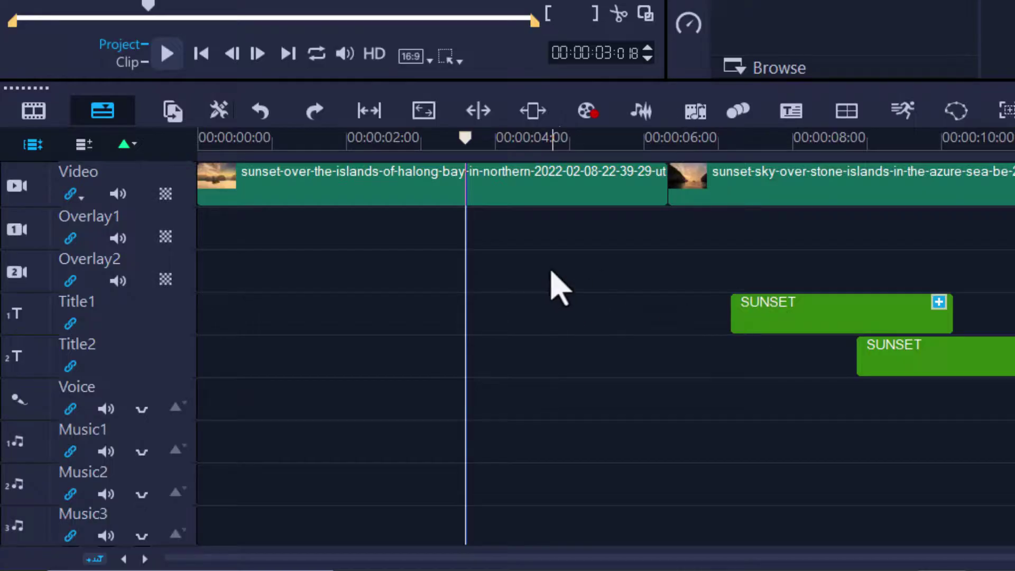
click(71, 196)
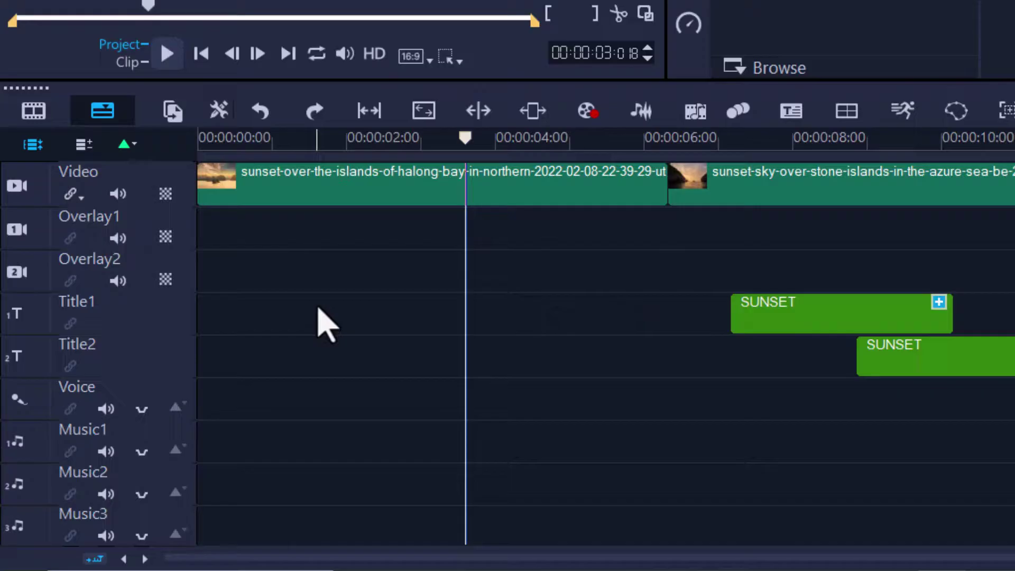
click(72, 194)
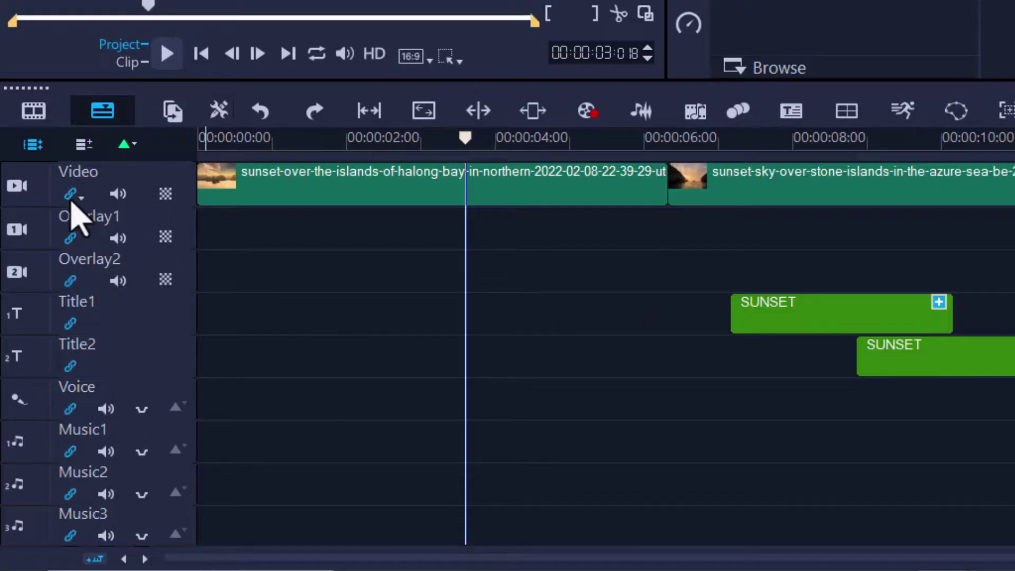